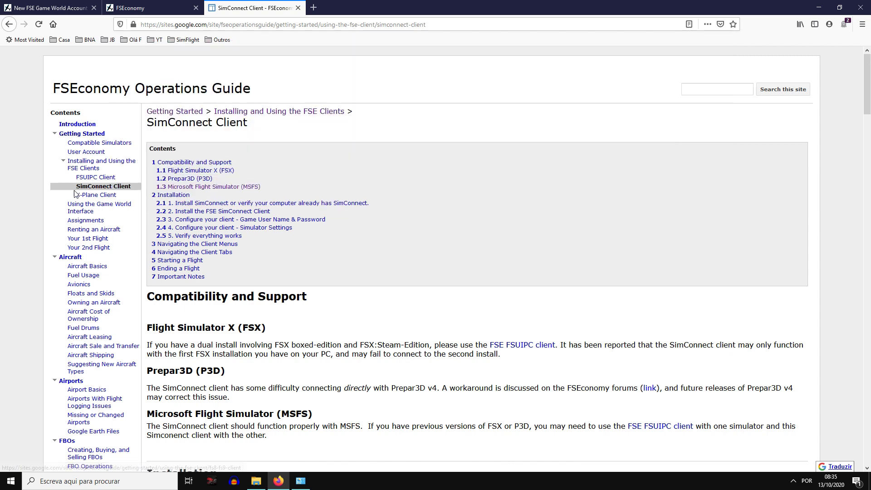
# - Review the guide's Microsoft Flight Simulator compatibility notes and its SimConnect v10.0.61242.0 installation requirement
pyautogui.scroll(-4, 223, 196)
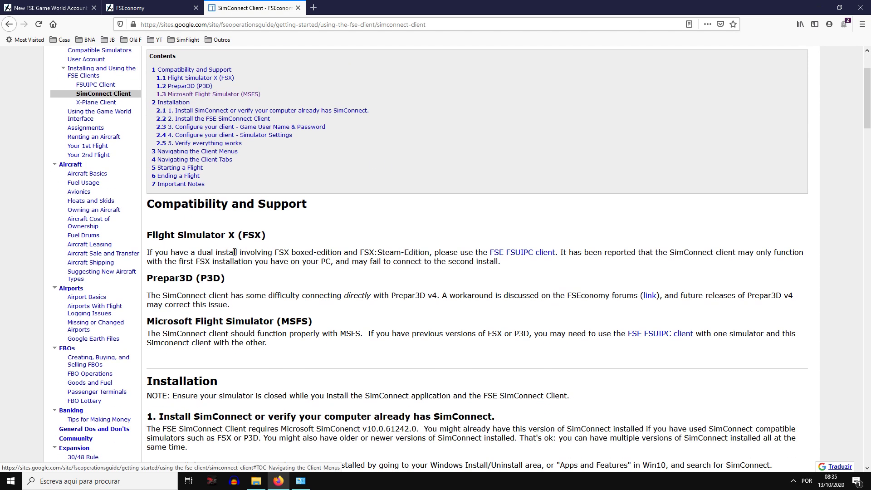
pyautogui.moveTo(147, 231); pyautogui.dragTo(315, 234)
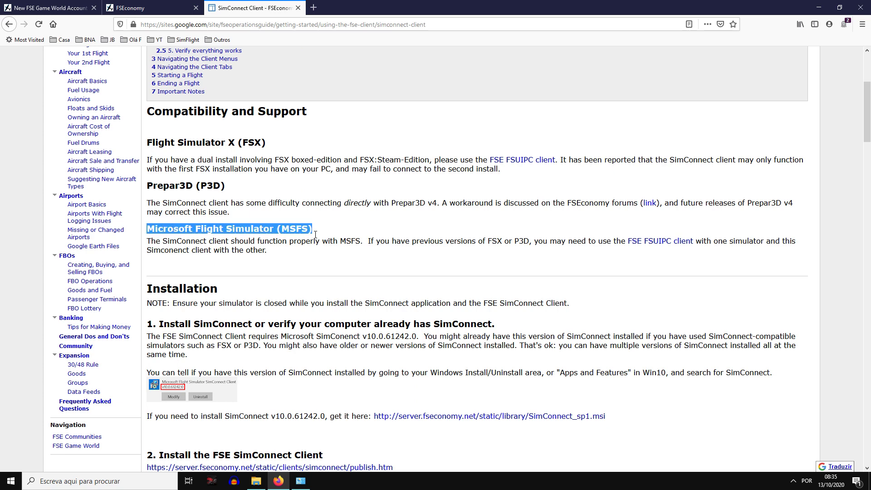
pyautogui.scroll(-4, 356, 209)
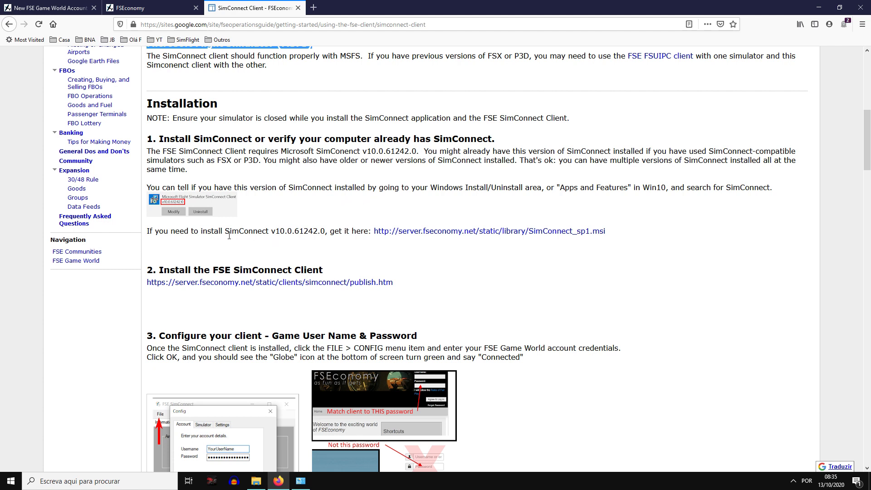
pyautogui.moveTo(223, 234); pyautogui.dragTo(329, 235)
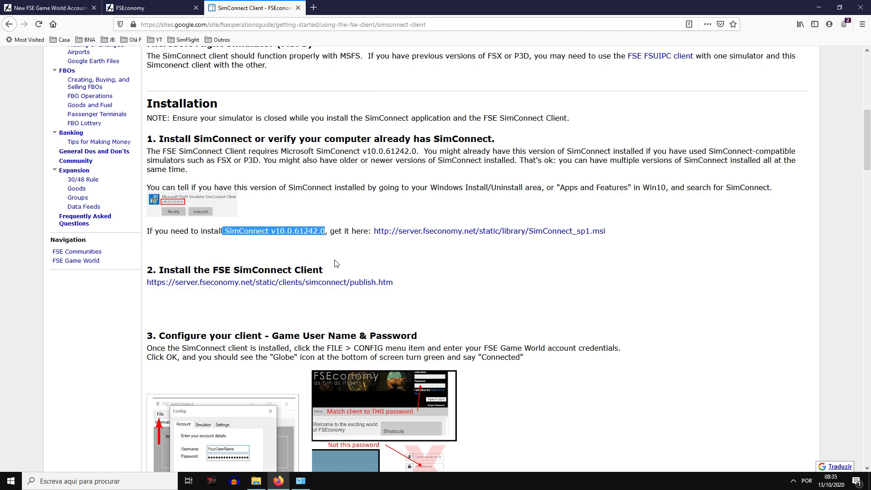
# - Check the installed programs list for Microsoft Flight Simulator SimConnect Client v10.0.61242.0 and compare it with the version in the guide
pyautogui.click(301, 481)
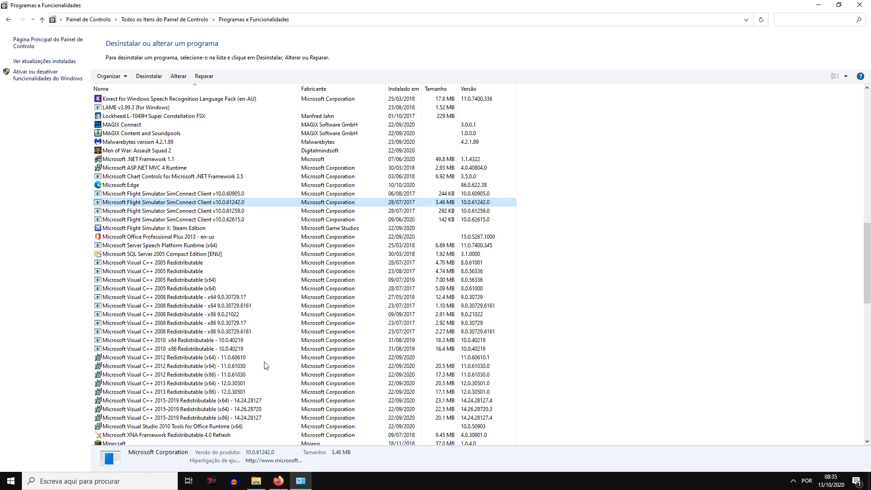
pyautogui.click(279, 481)
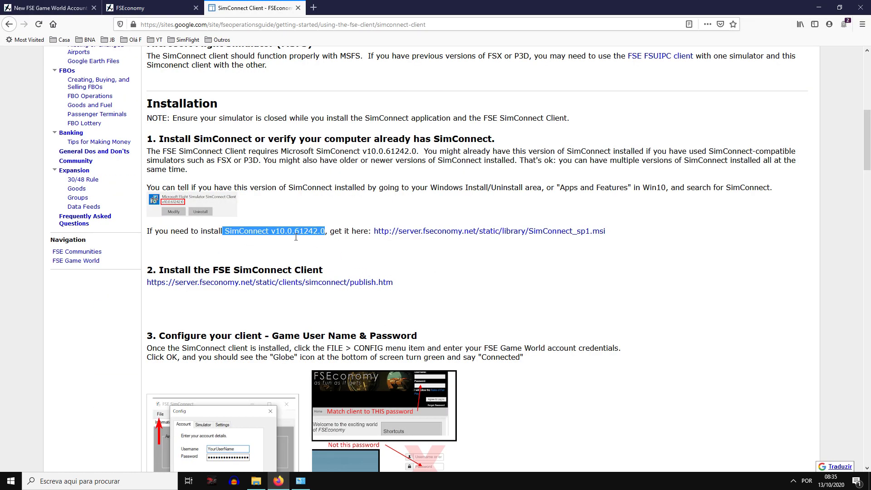
pyautogui.moveTo(295, 232); pyautogui.dragTo(321, 231)
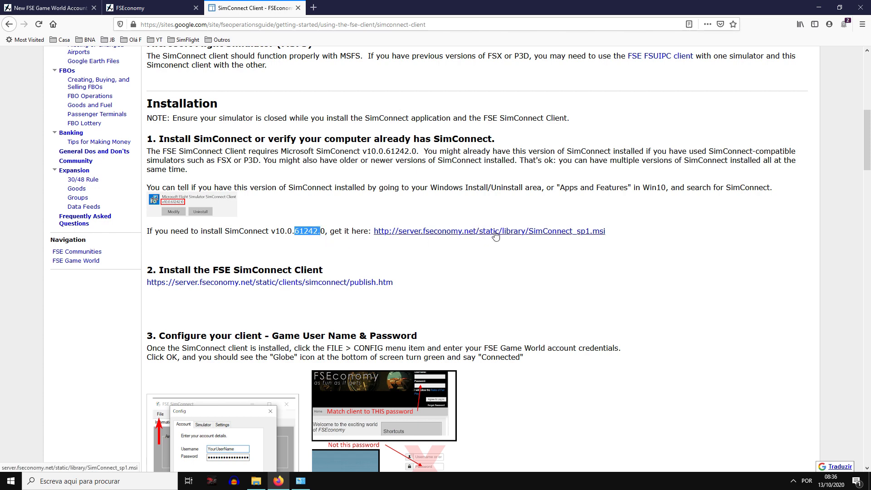
# - Open the FSE SimConnect Client download page from section 2 of the guide
pyautogui.scroll(-3, 495, 235)
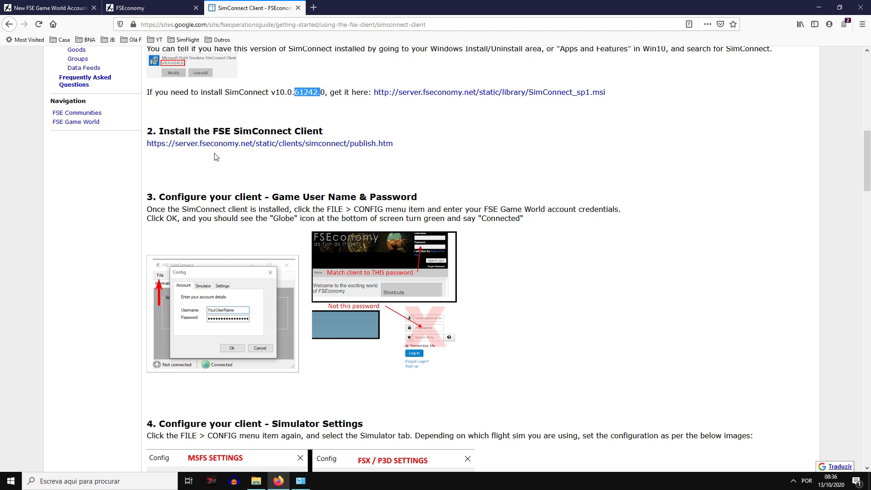
pyautogui.moveTo(242, 127); pyautogui.dragTo(334, 133)
pyautogui.click(278, 144)
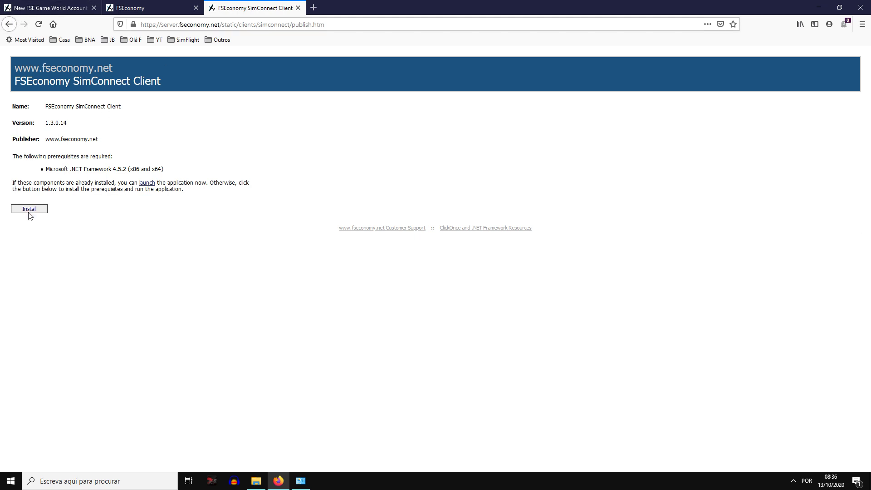
# - Return to the SimConnect Client guide and view section 3 on configuring the game user name and password
pyautogui.click(10, 24)
pyautogui.click(150, 8)
pyautogui.click(254, 8)
pyautogui.scroll(-6, 228, 213)
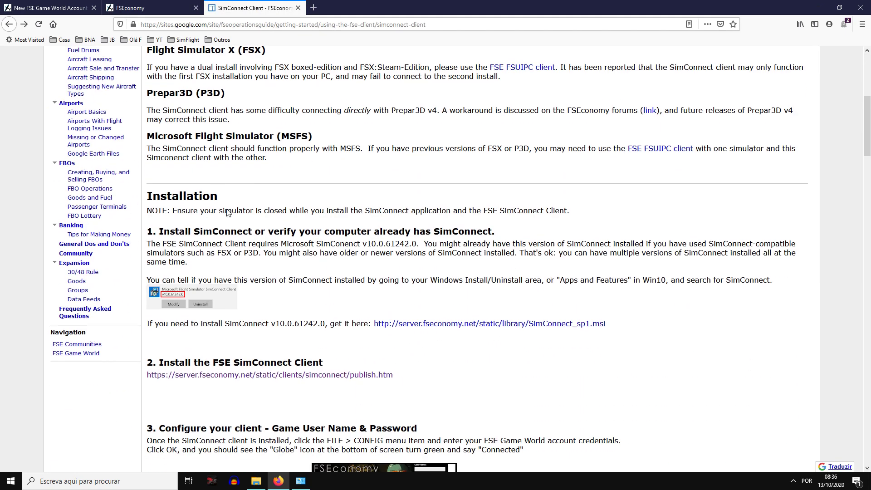
pyautogui.scroll(-8, 228, 212)
pyautogui.scroll(2, 240, 150)
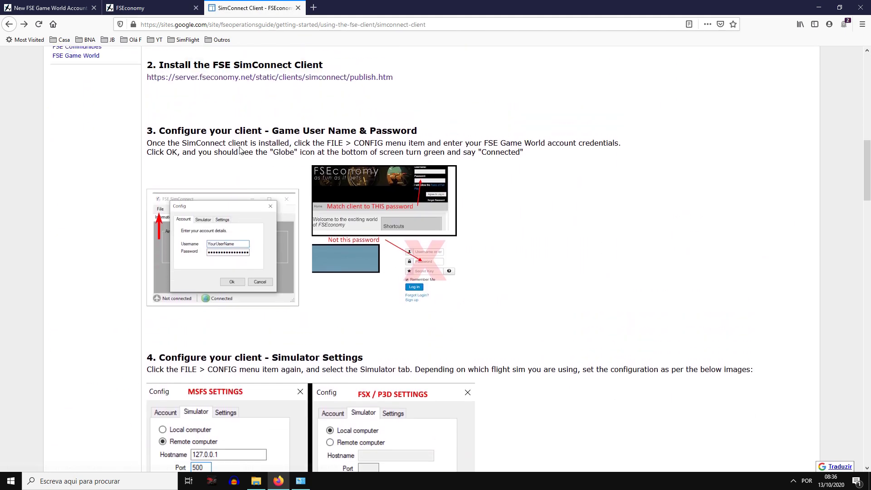
pyautogui.scroll(2, 241, 150)
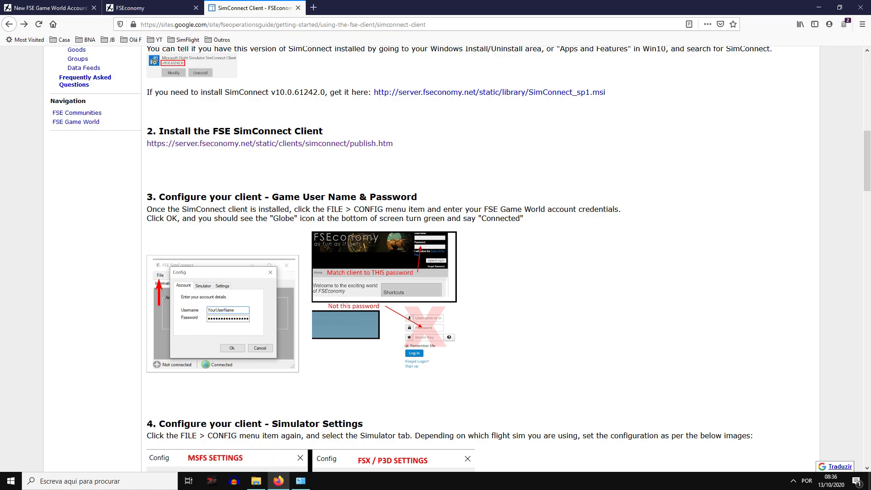
# - Open the FSX folder on the desktop and launch the FS Economy client for FSX
pyautogui.press('super+d')
pyautogui.doubleClick(17, 429)
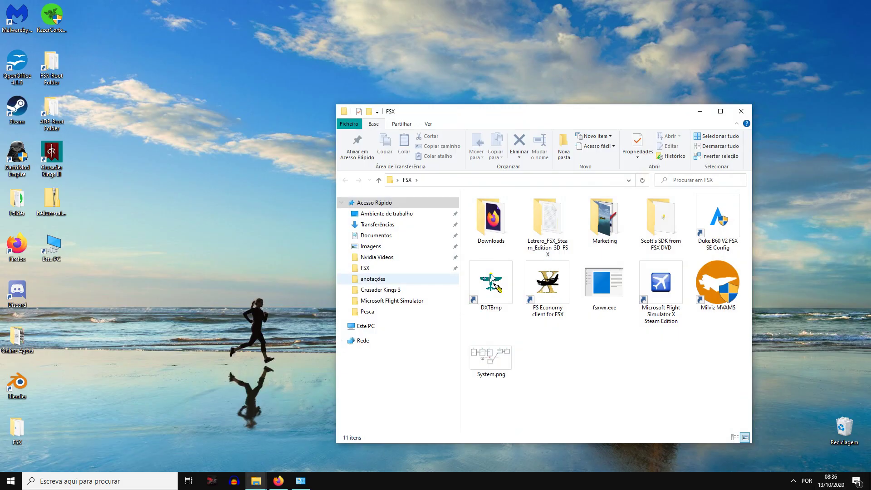
pyautogui.doubleClick(550, 289)
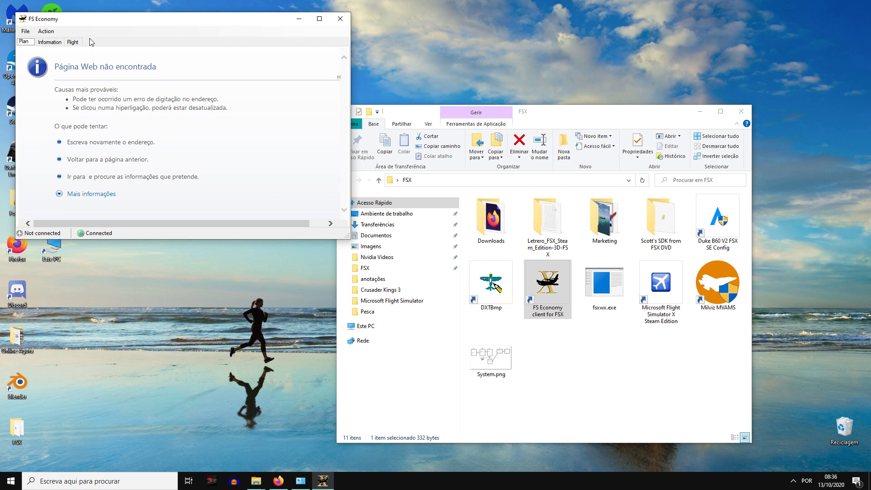
# - Configure the FS Economy client's simulator connection as a remote computer with hostname 127.0.0.1 and port 500
pyautogui.click(25, 31)
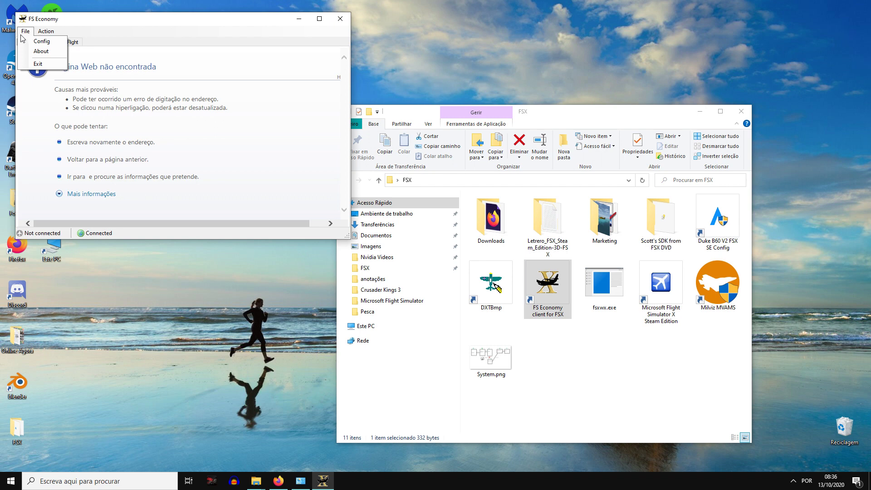
pyautogui.click(39, 42)
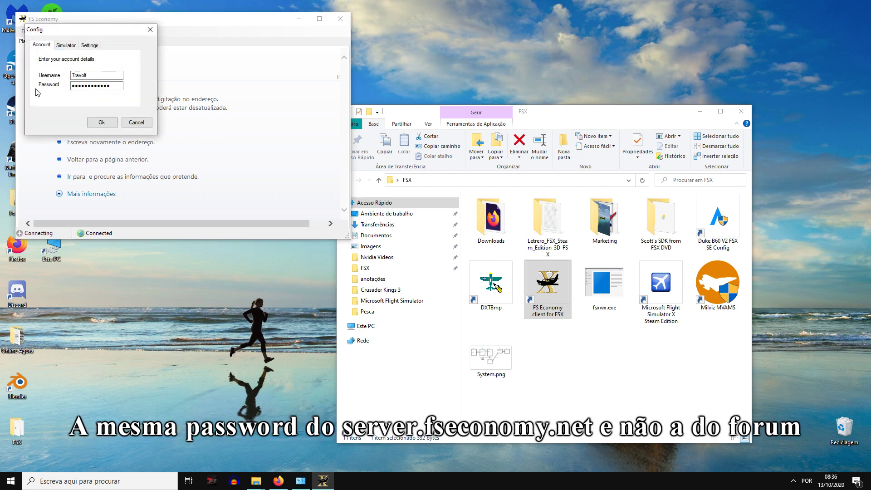
pyautogui.click(67, 45)
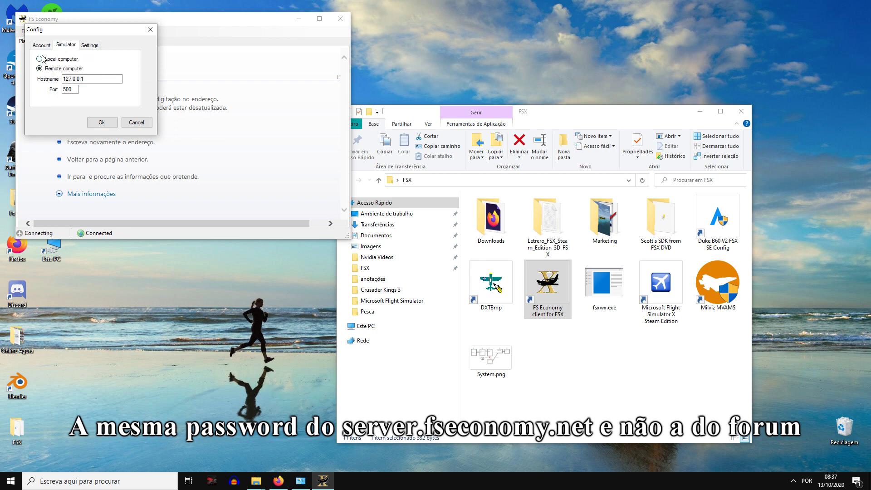
pyautogui.click(61, 59)
pyautogui.click(51, 69)
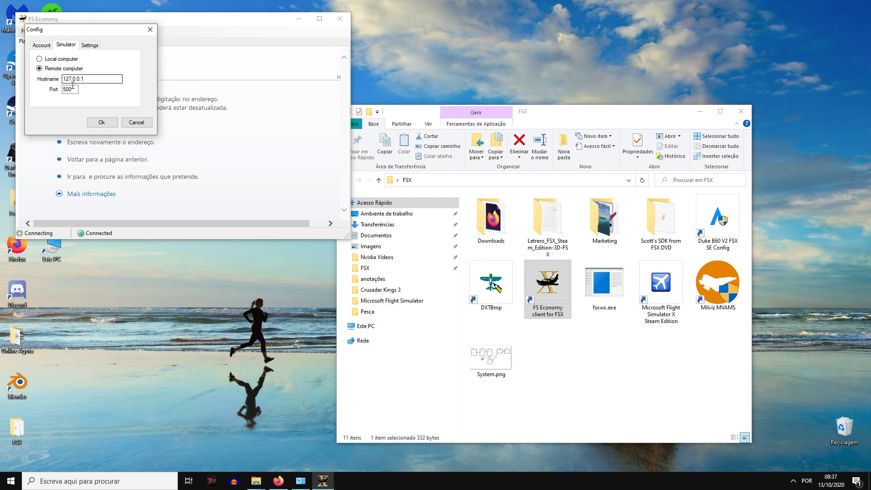
pyautogui.press('Tab')
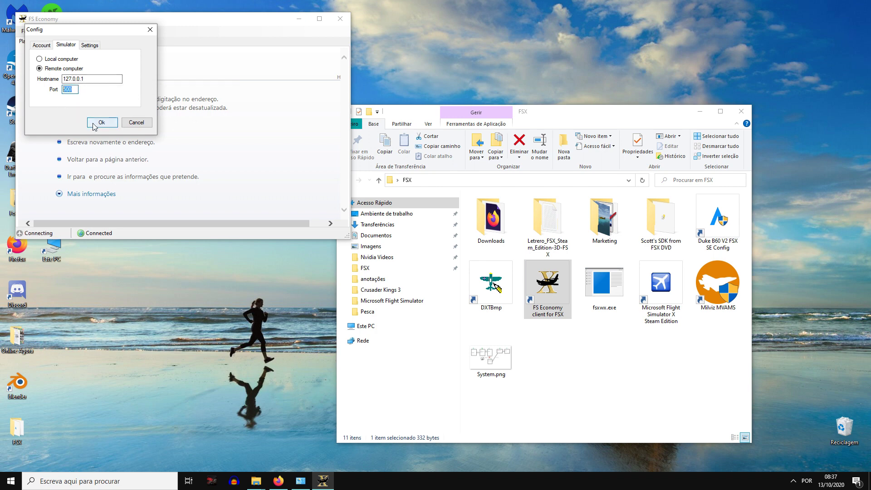
pyautogui.click(101, 122)
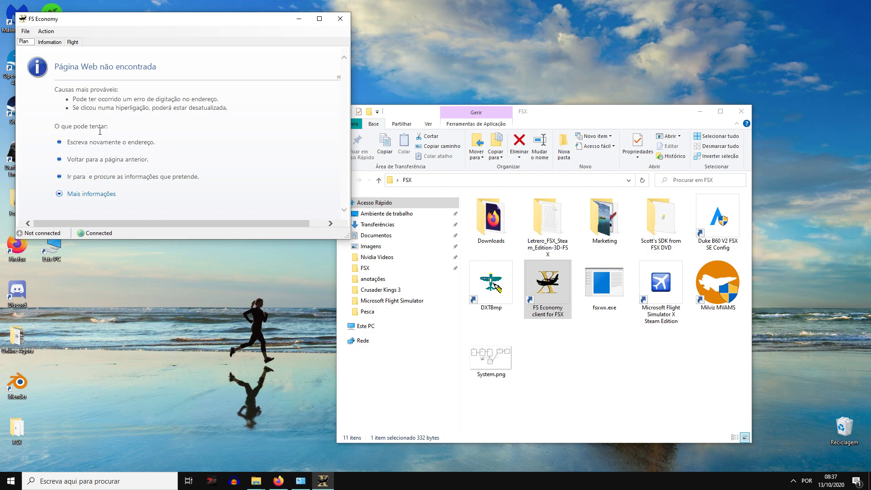
# - Close the FS Economy client and the FSX folder, and switch back to Firefox
pyautogui.click(340, 18)
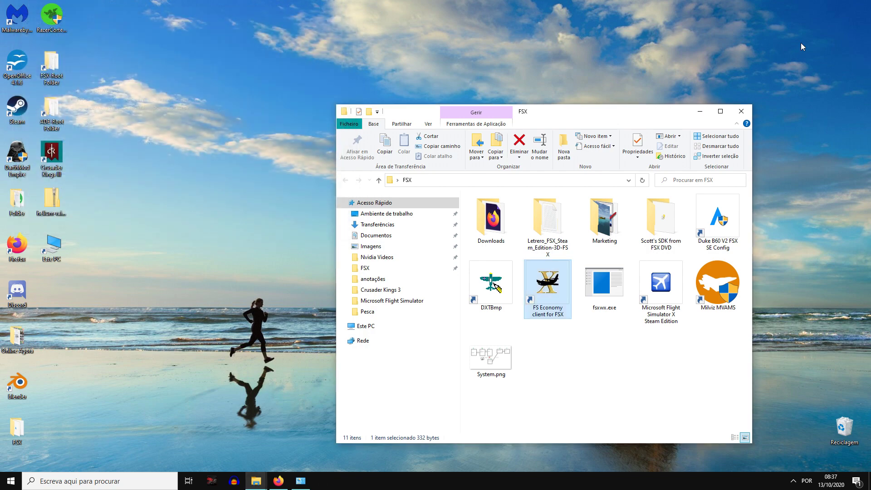
pyautogui.click(741, 111)
pyautogui.click(279, 481)
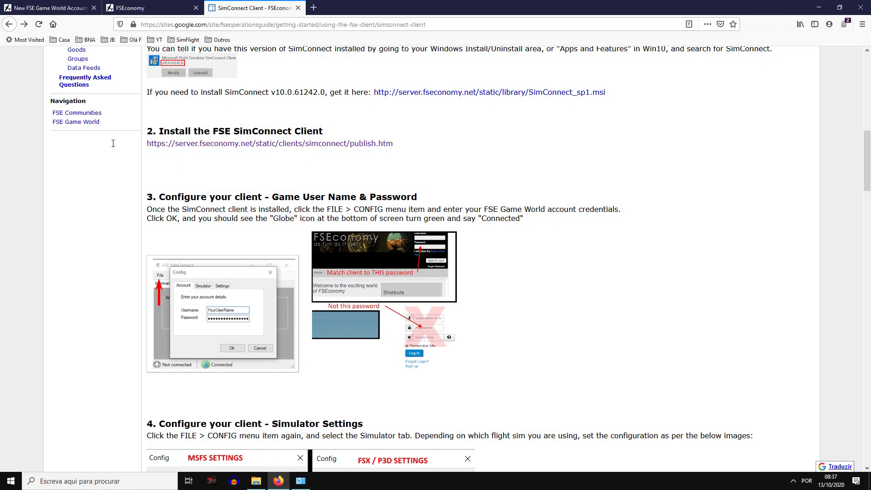
# - Open the FSE Communities forum index and look through its discussion categories
pyautogui.click(64, 4)
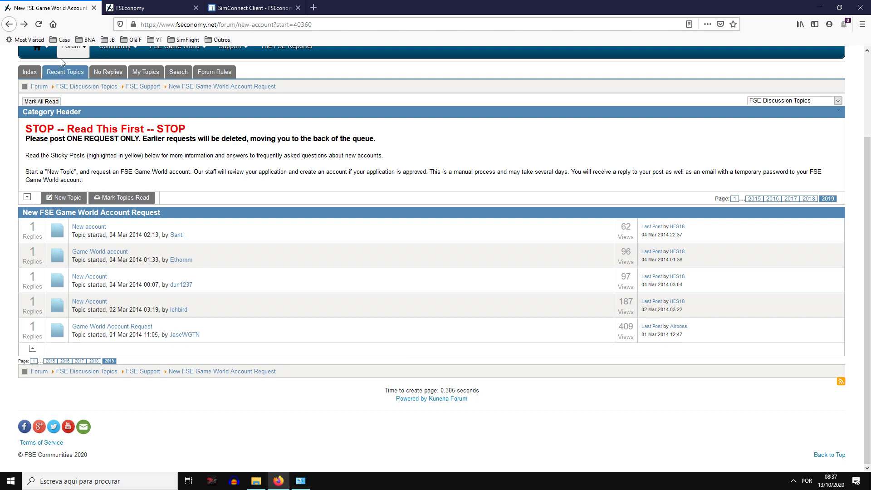
pyautogui.moveTo(63, 63)
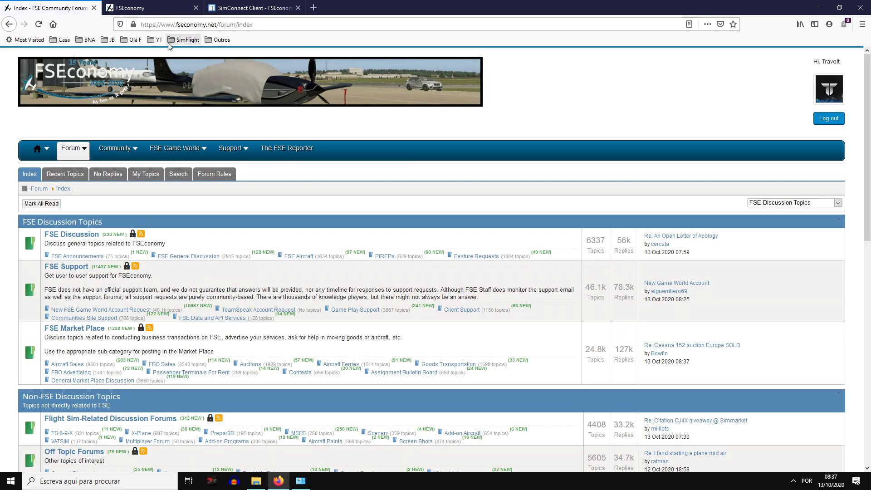
pyautogui.scroll(-4, 165, 55)
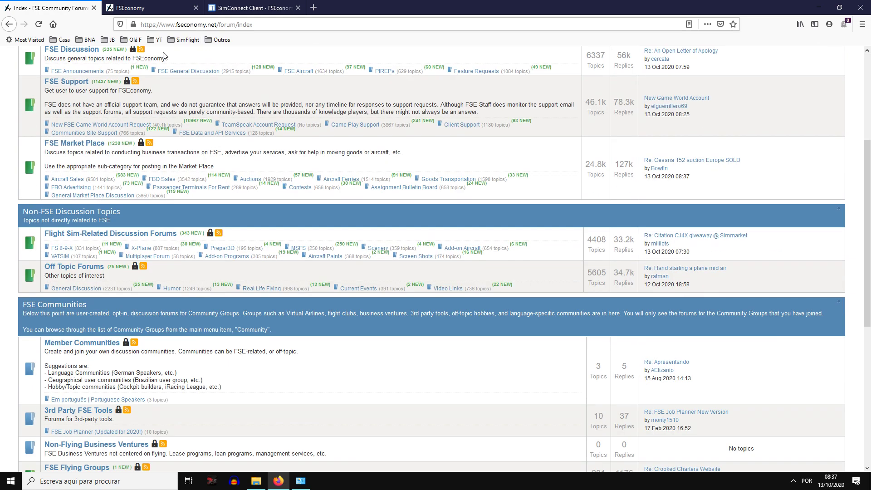
# - Open the Aircraft For Lease topic in Aircraft Sales and examine the aircraft offered and their monthly prices
pyautogui.click(73, 180)
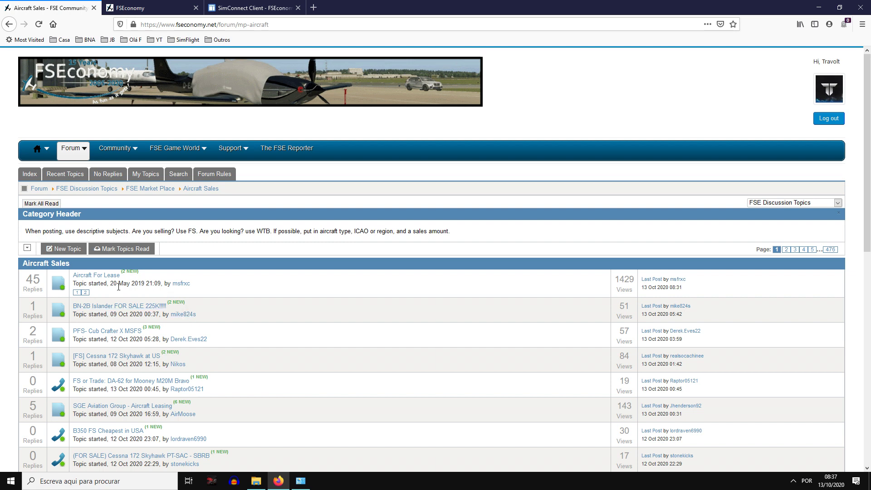
pyautogui.click(92, 275)
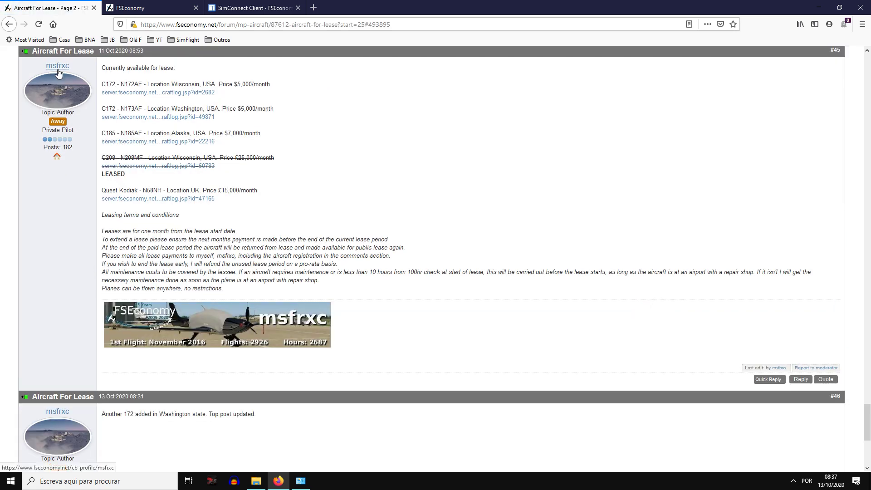
pyautogui.moveTo(102, 86); pyautogui.dragTo(209, 162)
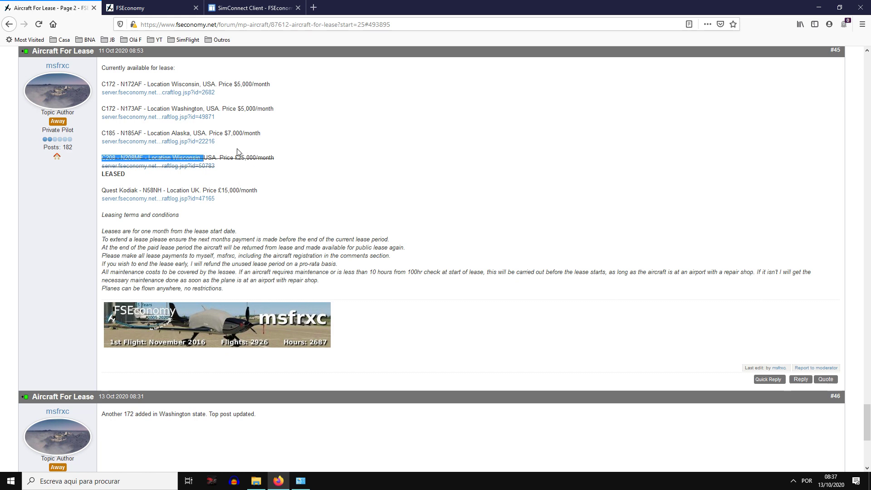
pyautogui.moveTo(232, 85); pyautogui.dragTo(259, 139)
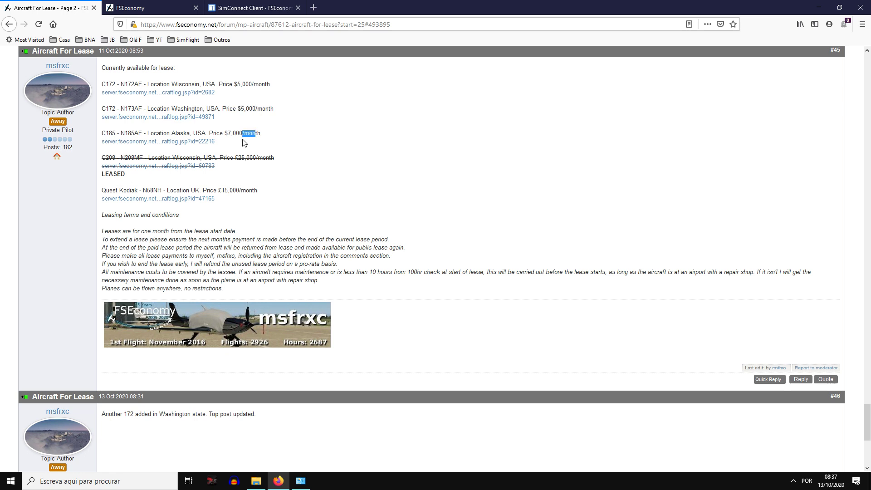
# - Log in to the FSEconomy game world site with the prefilled credentials
pyautogui.click(145, 5)
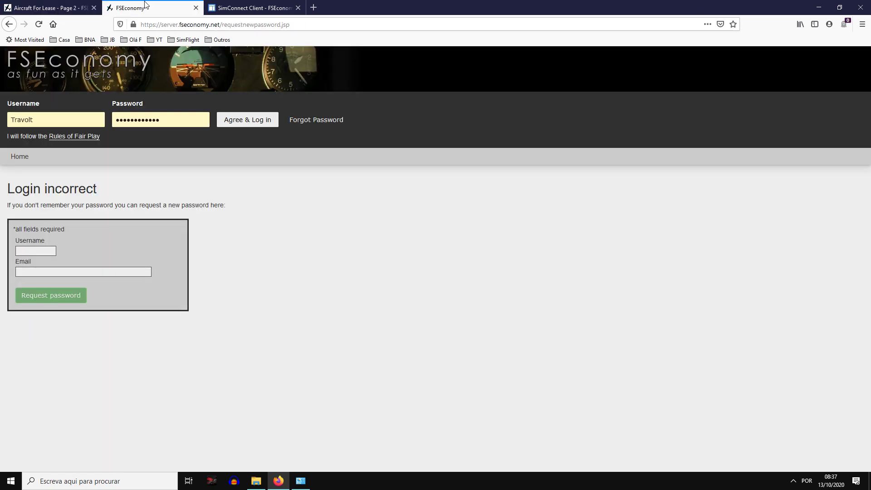
pyautogui.click(265, 123)
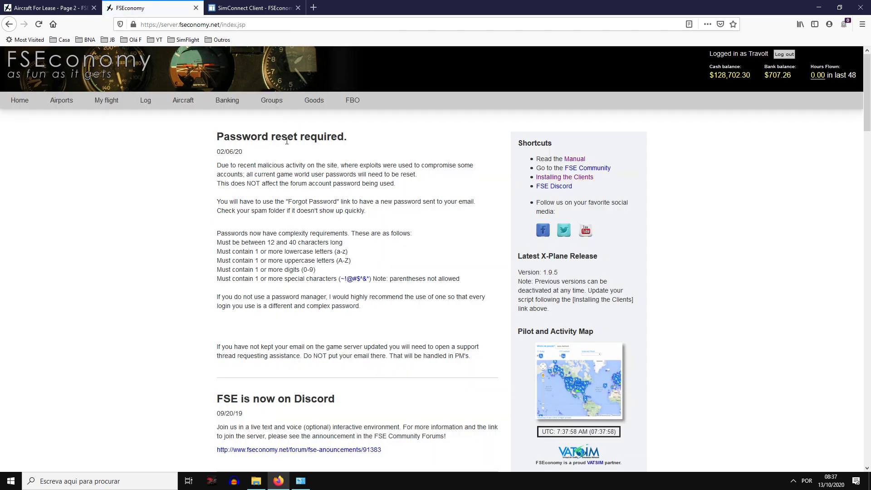
# - Open the Pilot and Activity Map, bring Africa and southern Europe into view, and show the Activity options
pyautogui.click(588, 366)
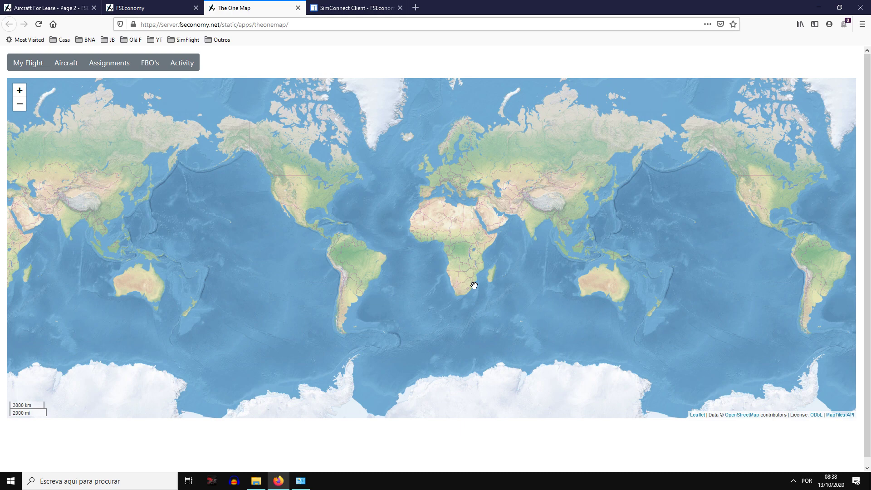
pyautogui.scroll(3, 453, 257)
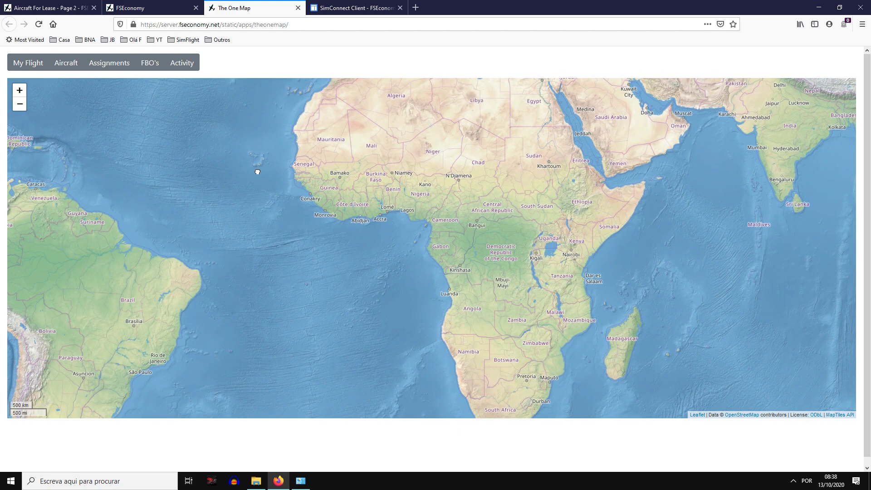
pyautogui.moveTo(257, 172); pyautogui.dragTo(231, 241)
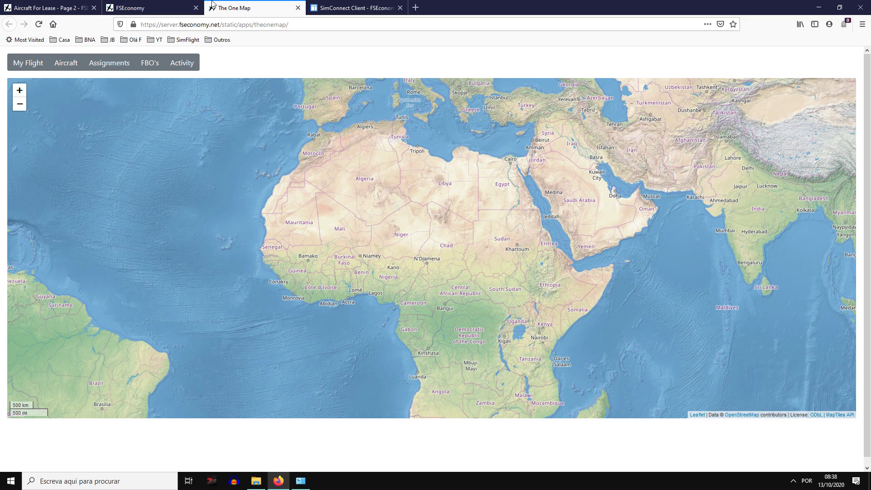
pyautogui.click(182, 64)
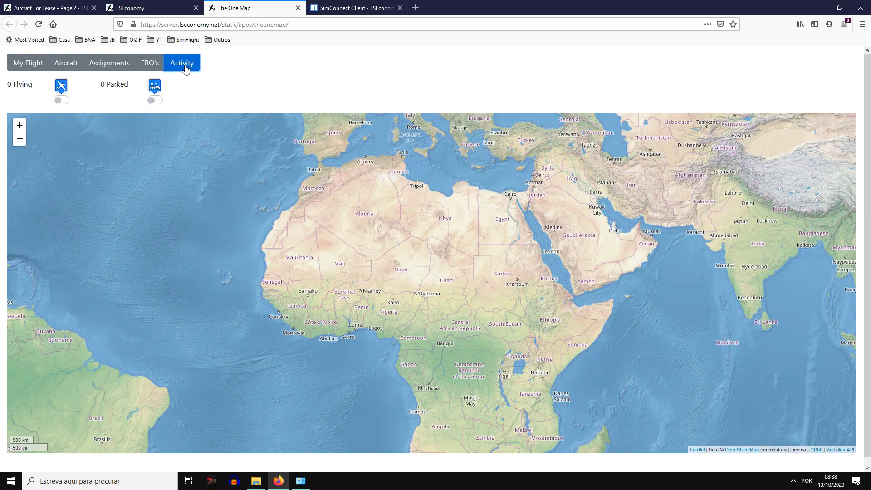
# - Bring southern Europe into view on the activity map and turn on the display of flying aircraft
pyautogui.moveTo(222, 175); pyautogui.dragTo(156, 272)
pyautogui.scroll(1, 220, 231)
pyautogui.moveTo(247, 210); pyautogui.dragTo(282, 254)
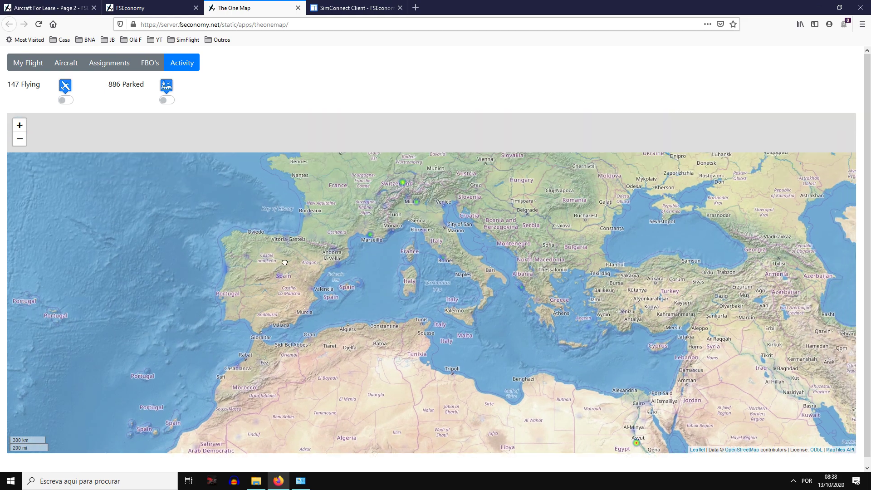
pyautogui.click(66, 100)
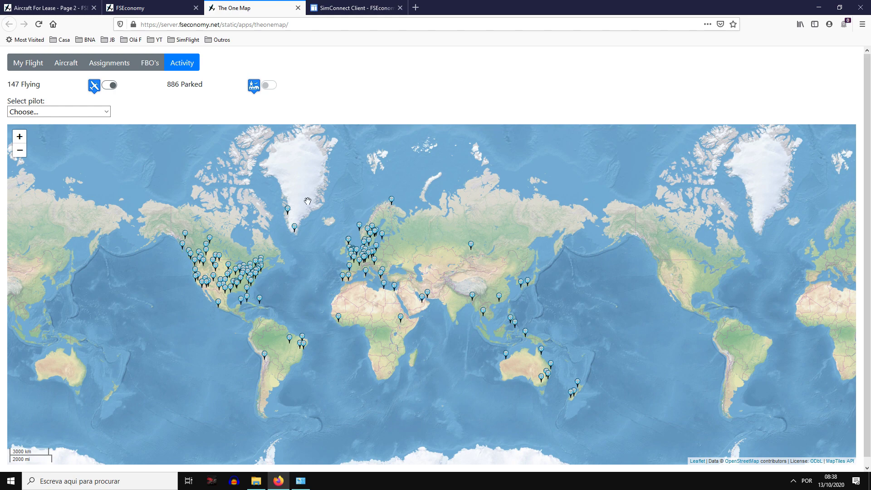
# - Examine where aircraft are flying across Europe, the Americas, Africa, Asia and Australia on the activity map
pyautogui.scroll(3, 336, 271)
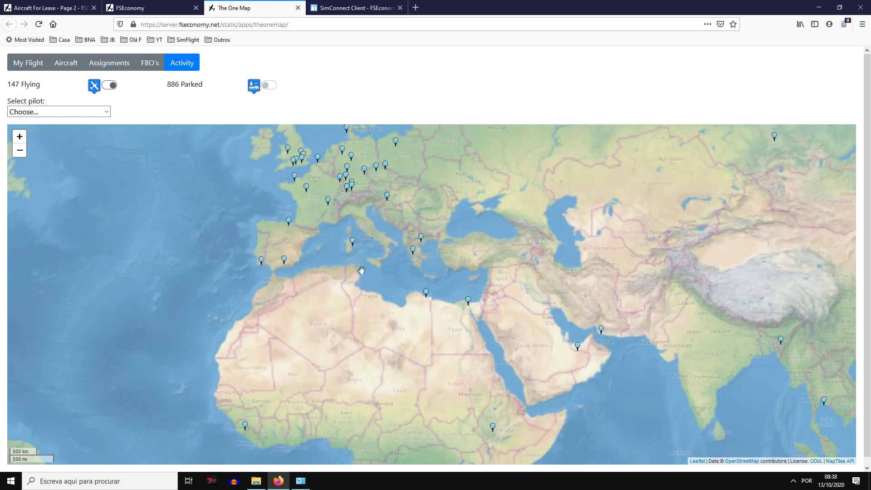
pyautogui.moveTo(302, 237); pyautogui.dragTo(320, 291)
pyautogui.scroll(2, 320, 291)
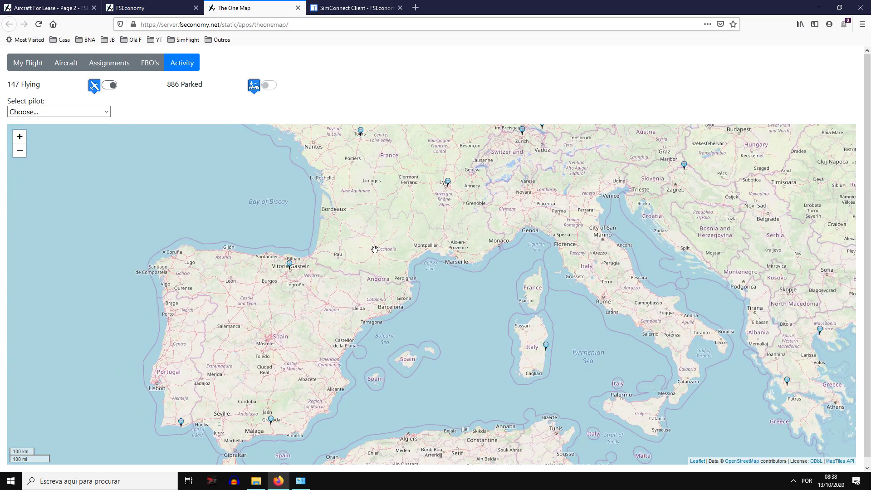
pyautogui.scroll(2, 349, 329)
pyautogui.moveTo(349, 329); pyautogui.dragTo(316, 443)
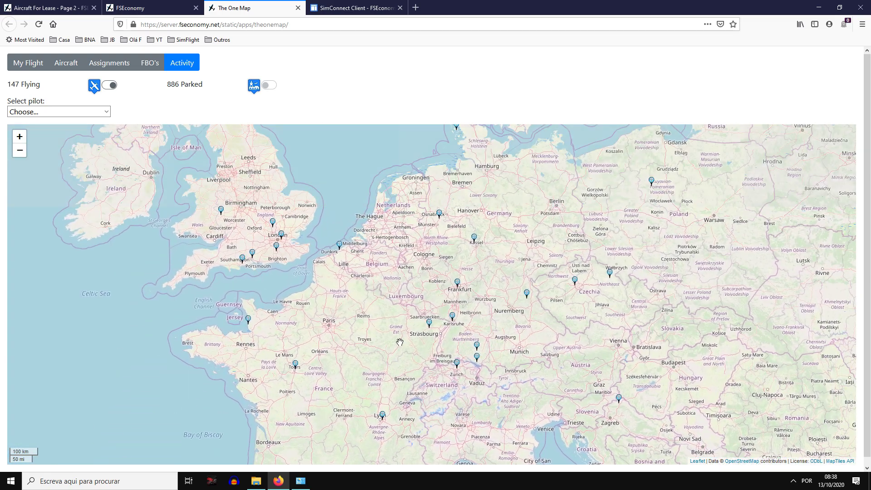
pyautogui.scroll(-4, 230, 290)
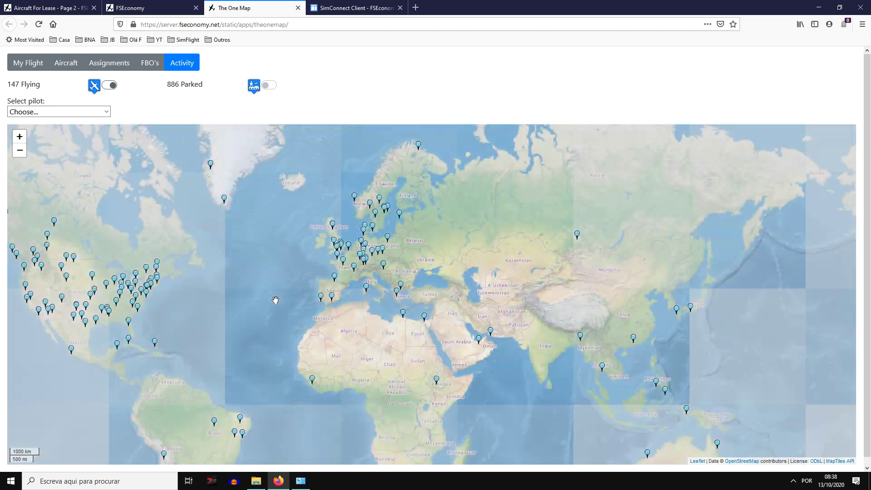
pyautogui.moveTo(276, 299); pyautogui.dragTo(447, 226)
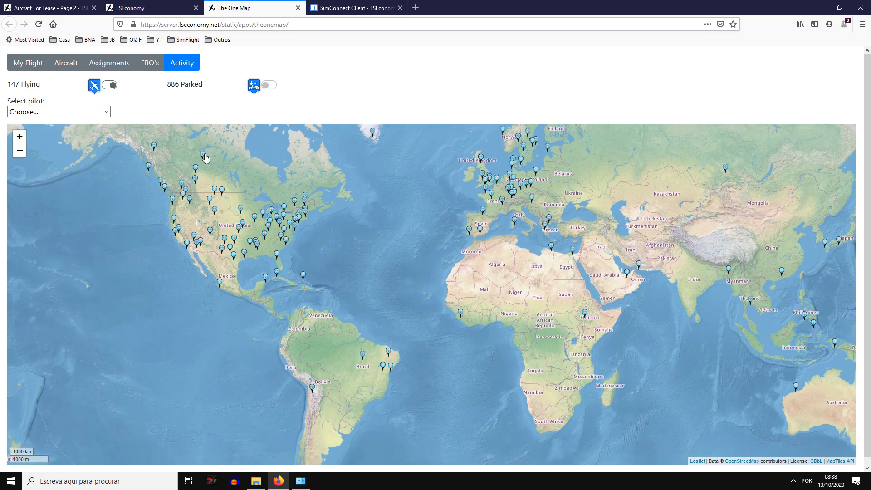
pyautogui.moveTo(465, 275); pyautogui.dragTo(307, 201)
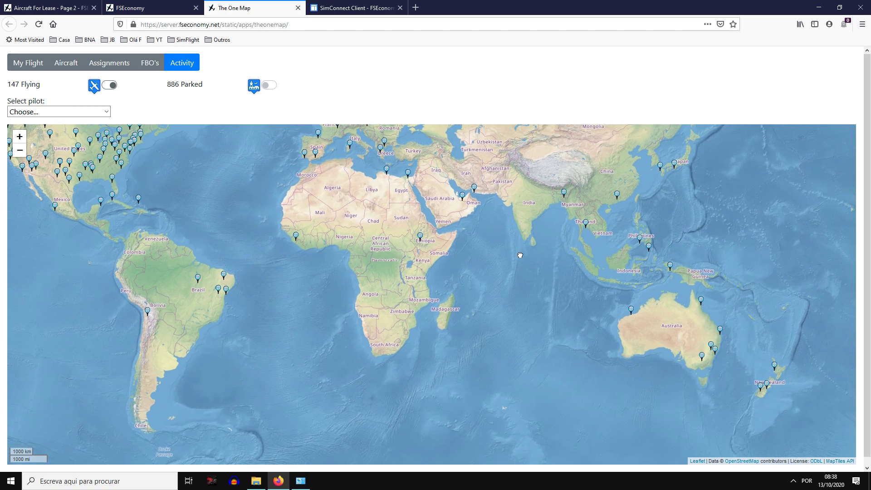
pyautogui.moveTo(773, 373); pyautogui.dragTo(580, 360)
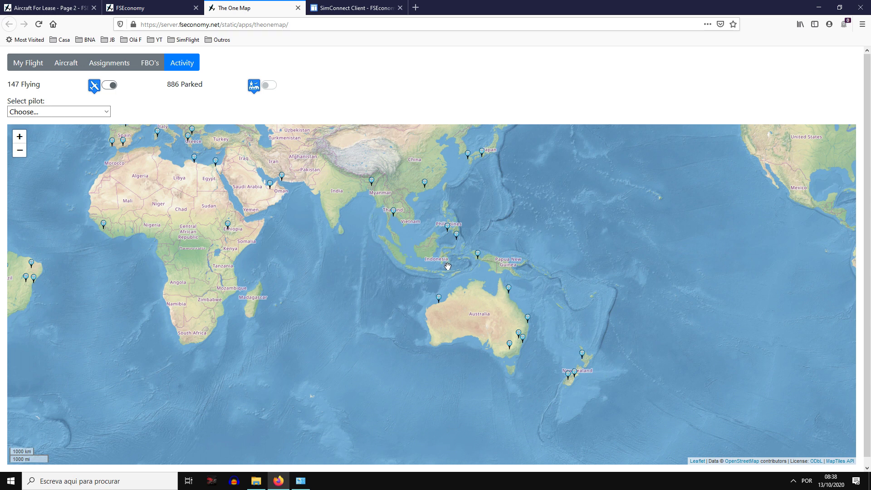
pyautogui.moveTo(249, 190); pyautogui.dragTo(299, 215)
# - Return to the FSEconomy airport search page and search for the airport with ICAO code lppt
pyautogui.click(150, 8)
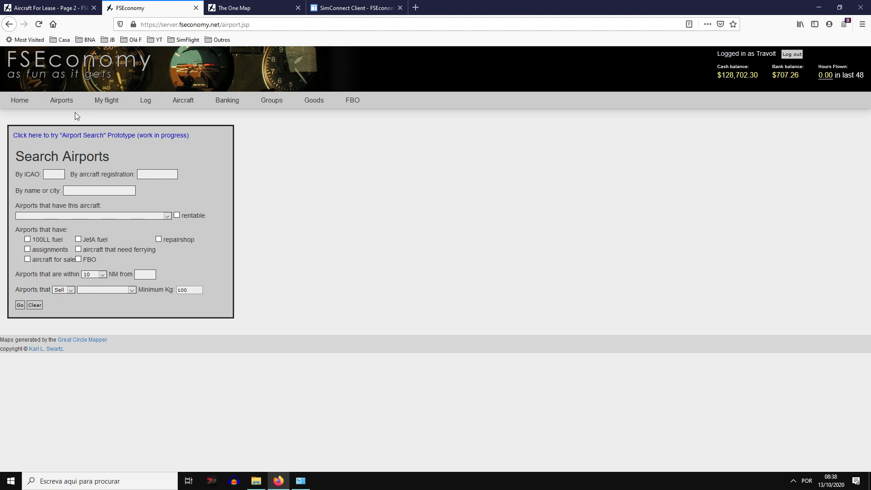
pyautogui.click(60, 175)
pyautogui.write('lppt')
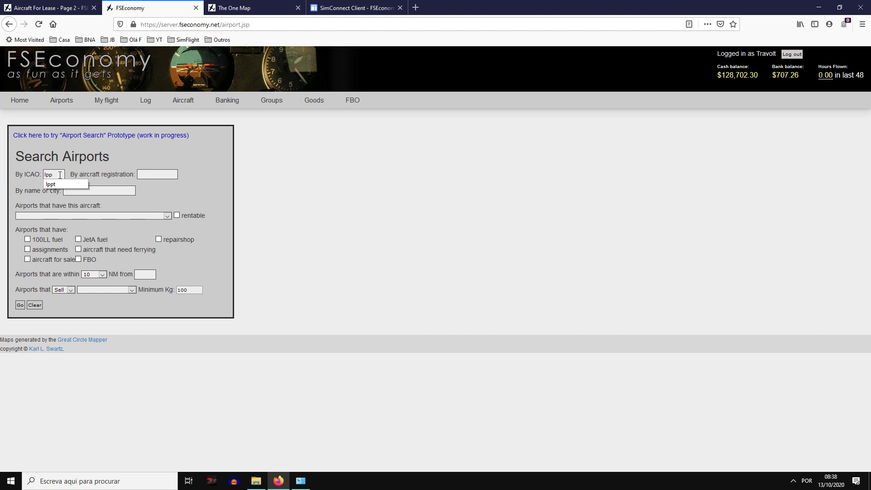
pyautogui.click(104, 200)
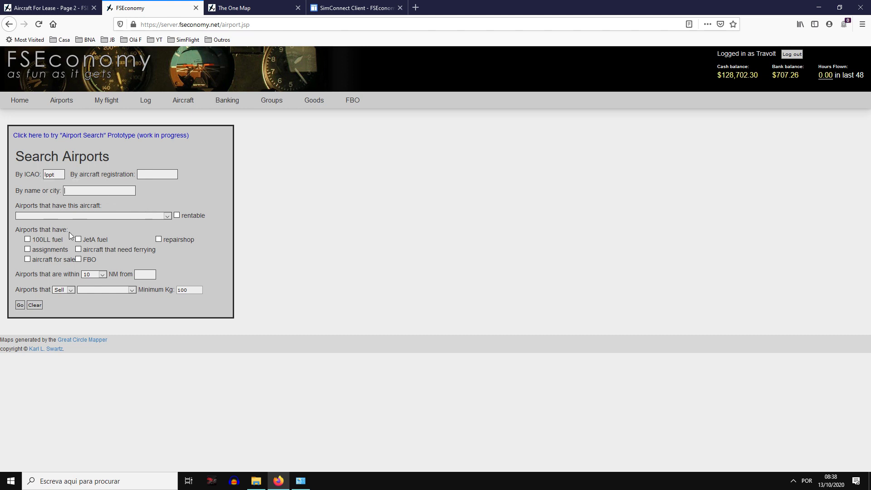
pyautogui.click(23, 304)
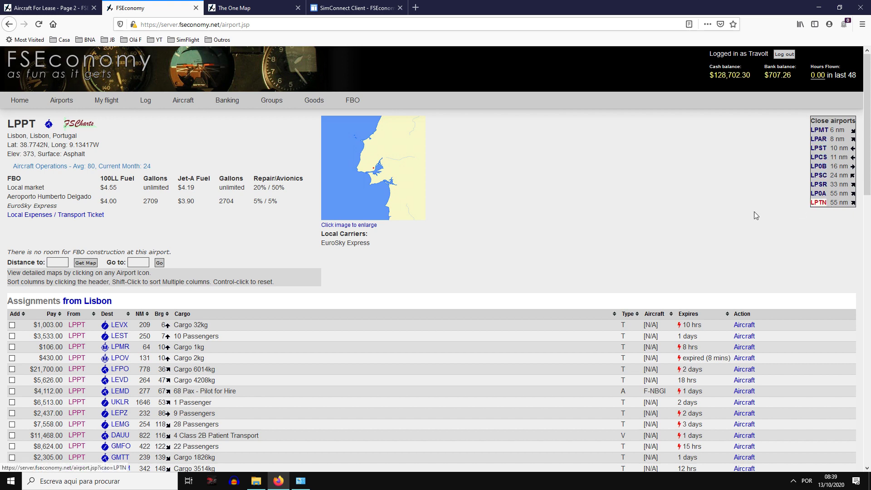
# - Examine the assignments from Lisbon, comparing the cargo, destination and pay of the LEVX, LFPO and EuroSky passenger jobs
pyautogui.scroll(-3, 692, 204)
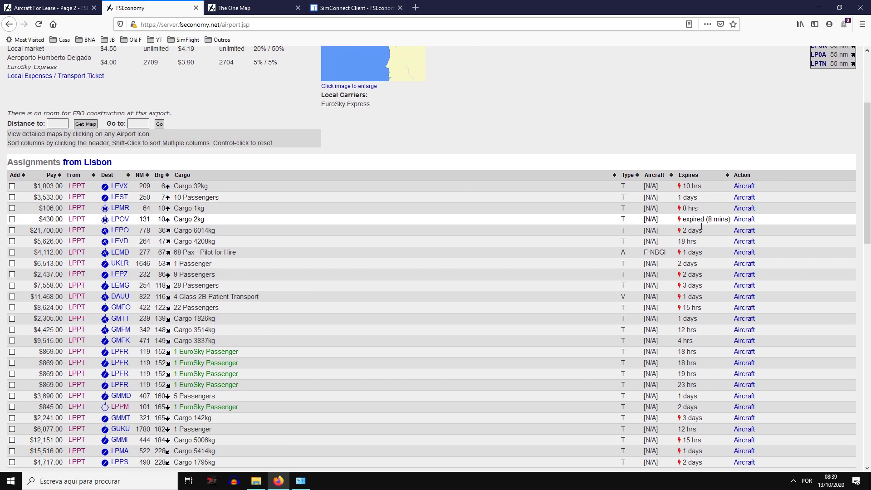
pyautogui.scroll(-2, 249, 210)
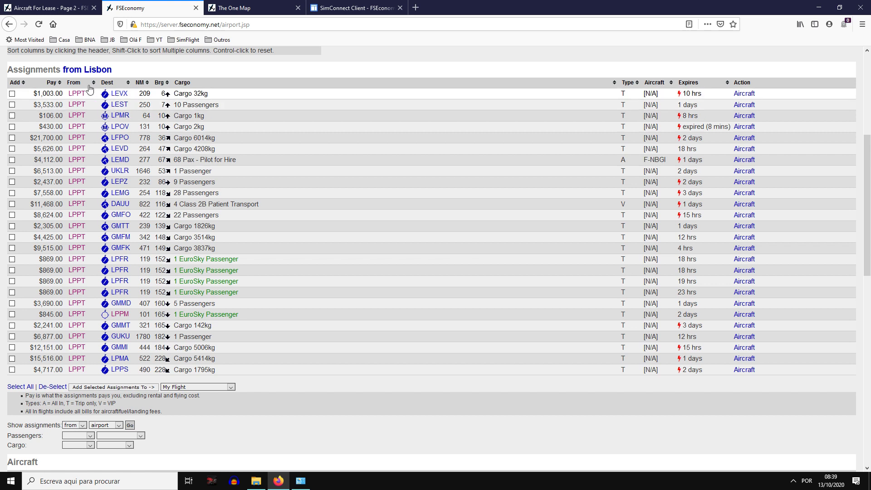
pyautogui.moveTo(10, 73); pyautogui.dragTo(127, 72)
pyautogui.click(127, 72)
pyautogui.moveTo(218, 95); pyautogui.dragTo(181, 95)
pyautogui.click(41, 99)
pyautogui.moveTo(33, 93); pyautogui.dragTo(63, 96)
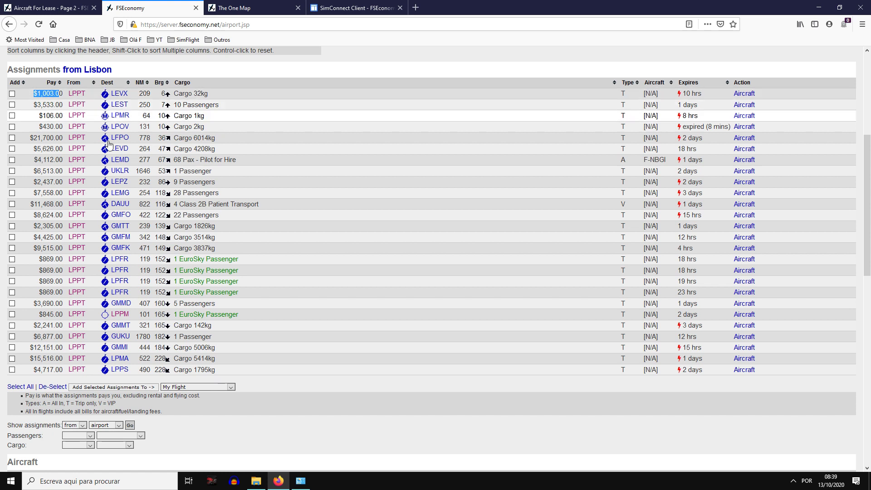
pyautogui.moveTo(217, 138); pyautogui.dragTo(193, 147)
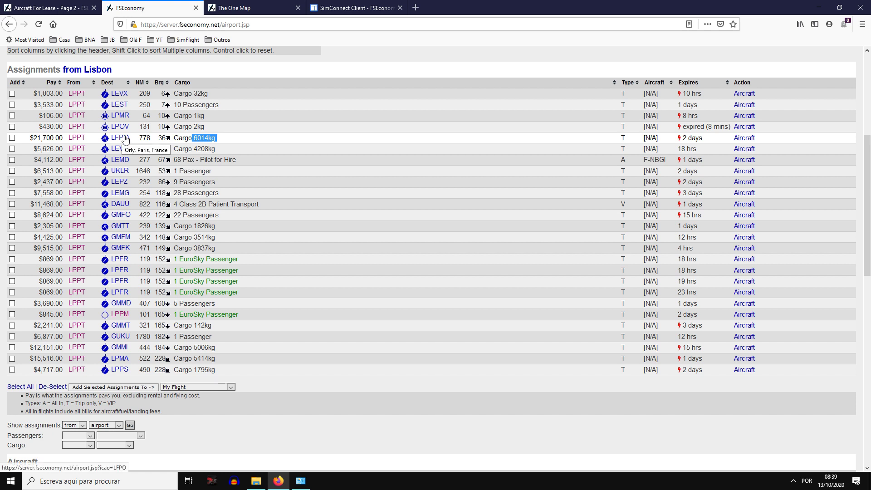
pyautogui.moveTo(30, 138); pyautogui.dragTo(58, 140)
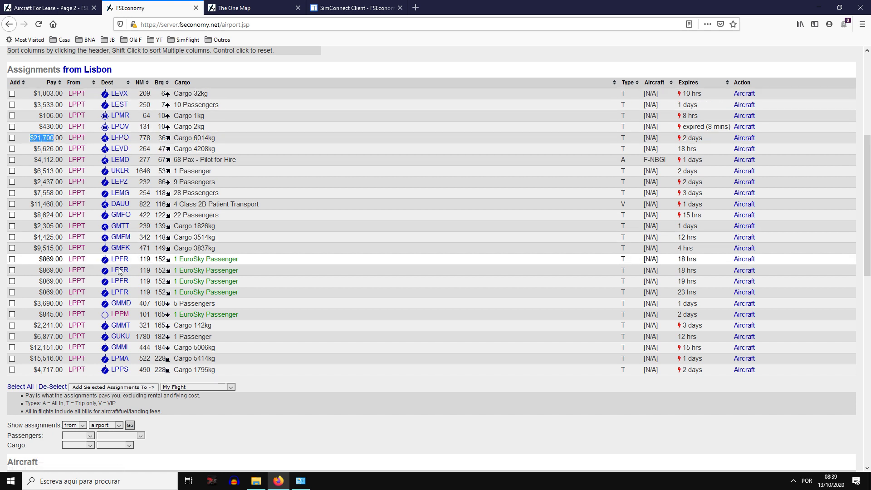
pyautogui.moveTo(198, 259); pyautogui.dragTo(180, 271)
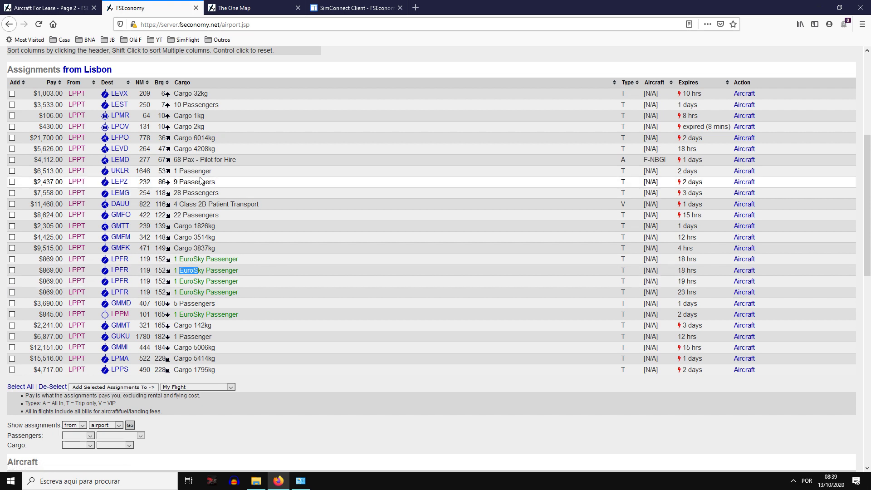
# - Find the list of aircraft at LPPT and check the Beechcraft 1900C's hourly rental price and rental type
pyautogui.scroll(-5, 195, 177)
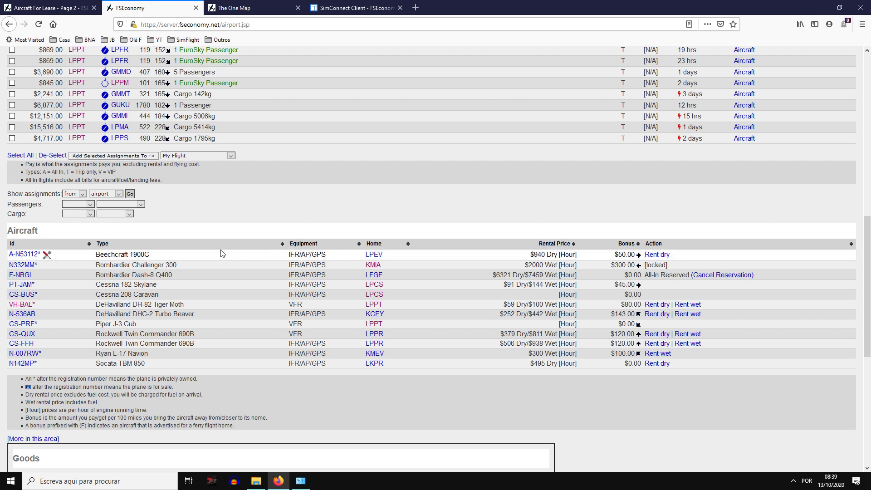
pyautogui.moveTo(121, 255); pyautogui.dragTo(150, 259)
pyautogui.click(150, 259)
pyautogui.moveTo(523, 257); pyautogui.dragTo(562, 261)
pyautogui.click(551, 260)
pyautogui.doubleClick(551, 257)
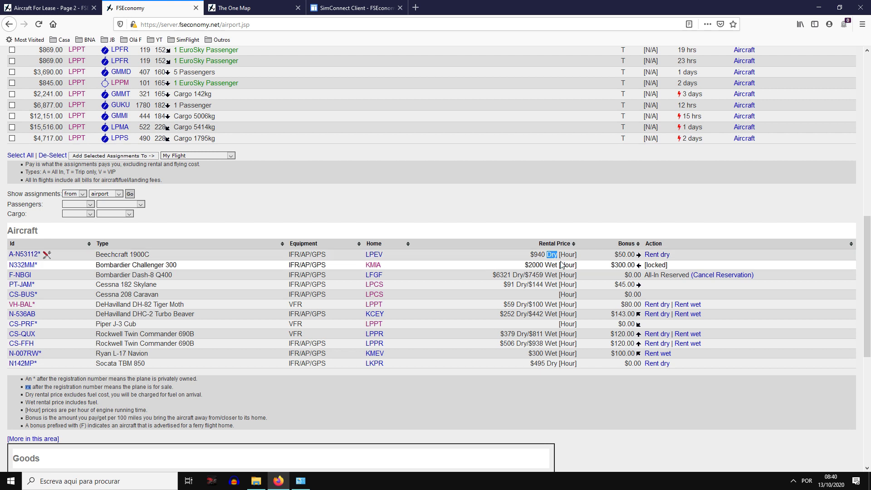
# - Look through the other aircraft types at LPPT, from the Bombardier Challenger 300 down to the Socata TBM 850
pyautogui.moveTo(120, 268); pyautogui.dragTo(174, 275)
pyautogui.click(135, 290)
pyautogui.moveTo(132, 304); pyautogui.dragTo(174, 314)
pyautogui.click(134, 339)
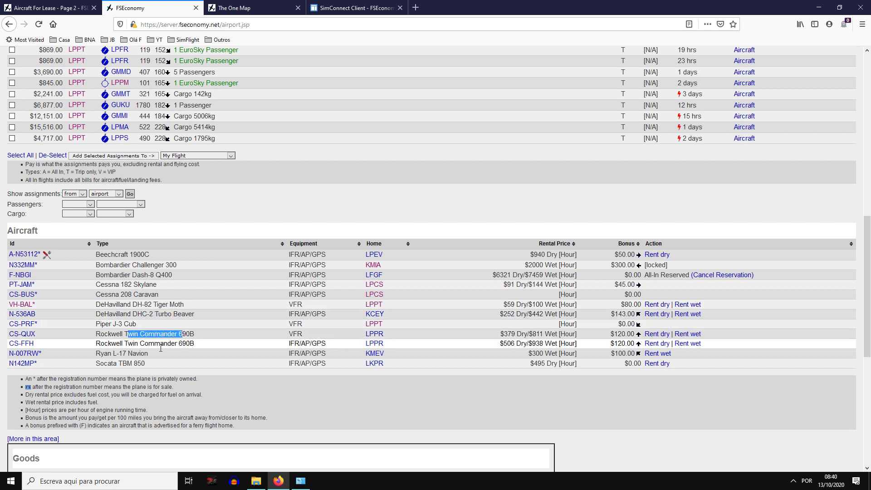
pyautogui.moveTo(111, 354); pyautogui.dragTo(154, 366)
pyautogui.click(148, 360)
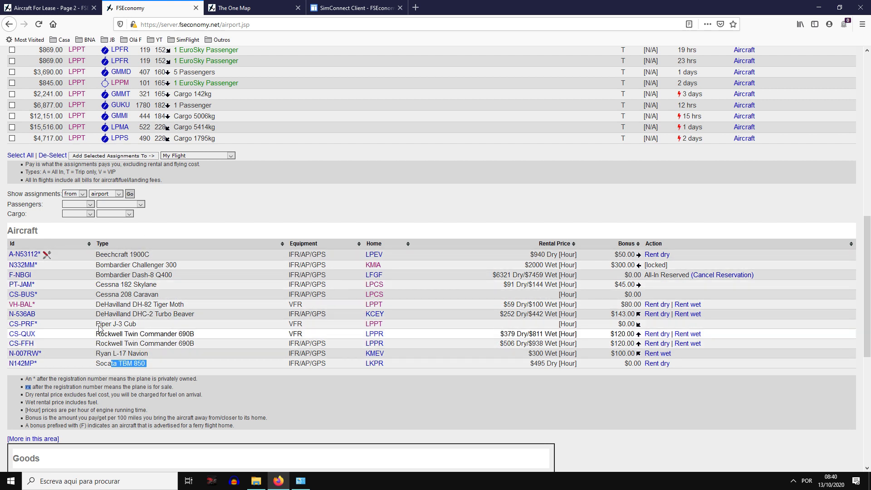
# - Open the account's own aircraft list and look at the DeHavilland DH-82 Tiger Moth and Alenia C-27J Spartan
pyautogui.scroll(15, 249, 301)
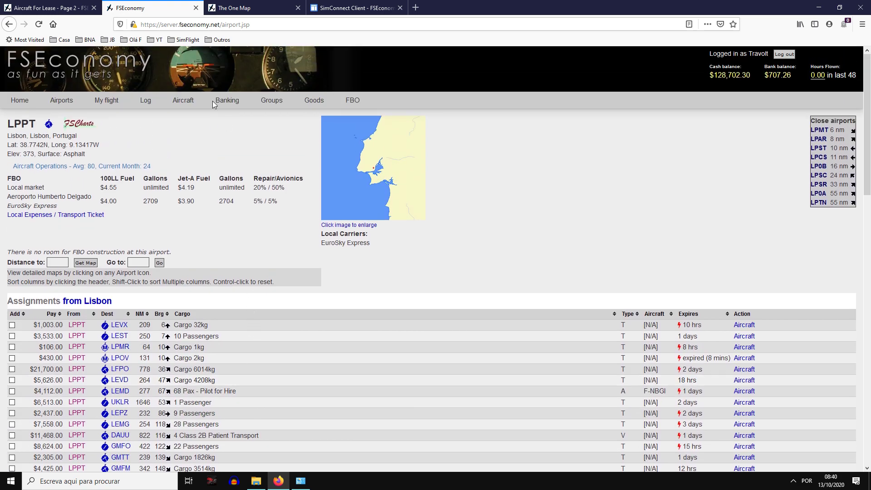
pyautogui.moveTo(190, 105)
pyautogui.click(187, 118)
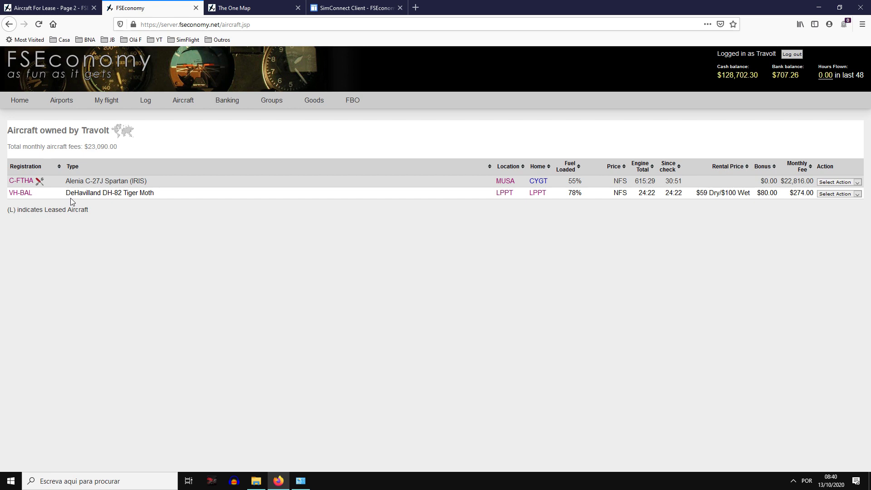
pyautogui.moveTo(66, 198); pyautogui.dragTo(164, 197)
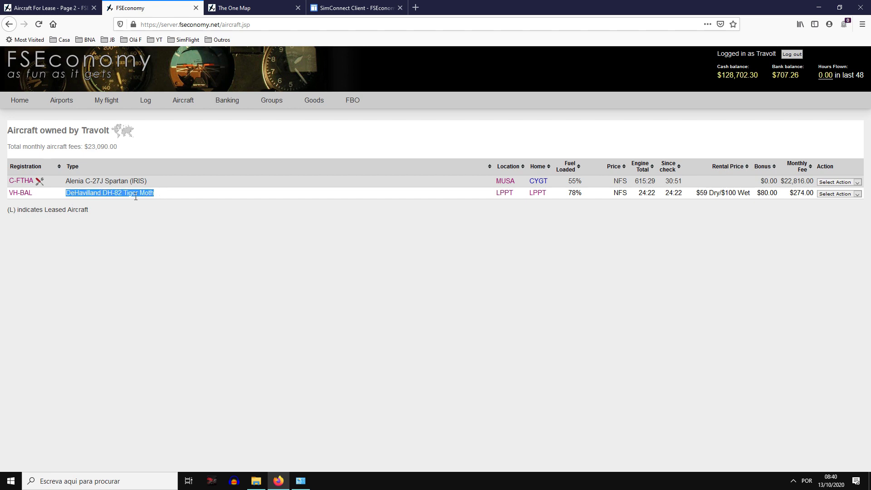
pyautogui.moveTo(86, 182); pyautogui.dragTo(162, 181)
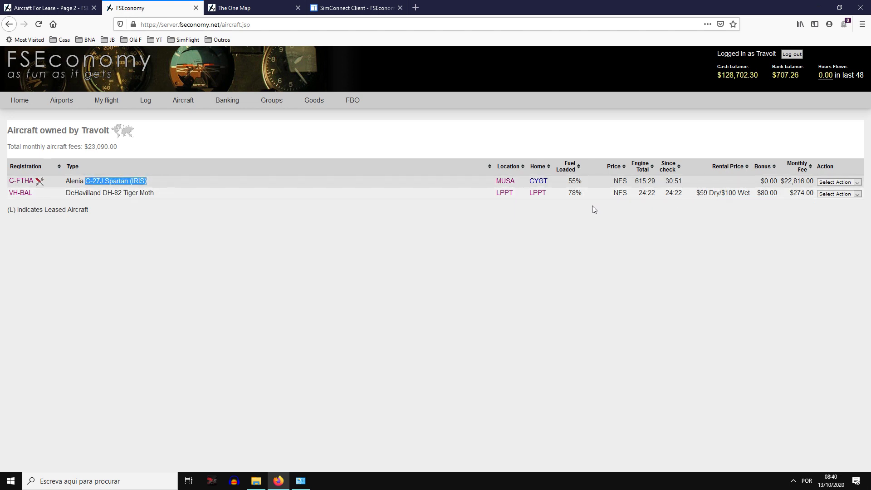
# - Compare the monthly fees of the two owned aircraft and check the Tiger Moth's dry rental price
pyautogui.click(796, 200)
pyautogui.moveTo(796, 200); pyautogui.dragTo(812, 201)
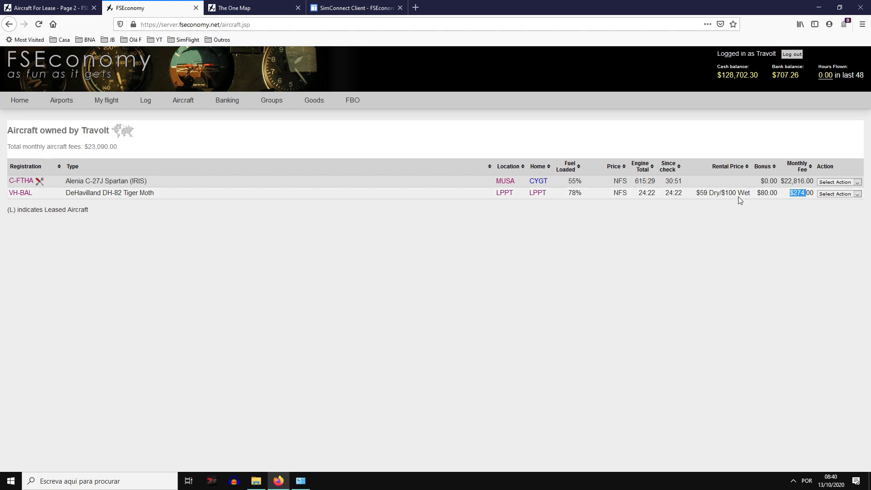
pyautogui.moveTo(785, 182); pyautogui.dragTo(805, 182)
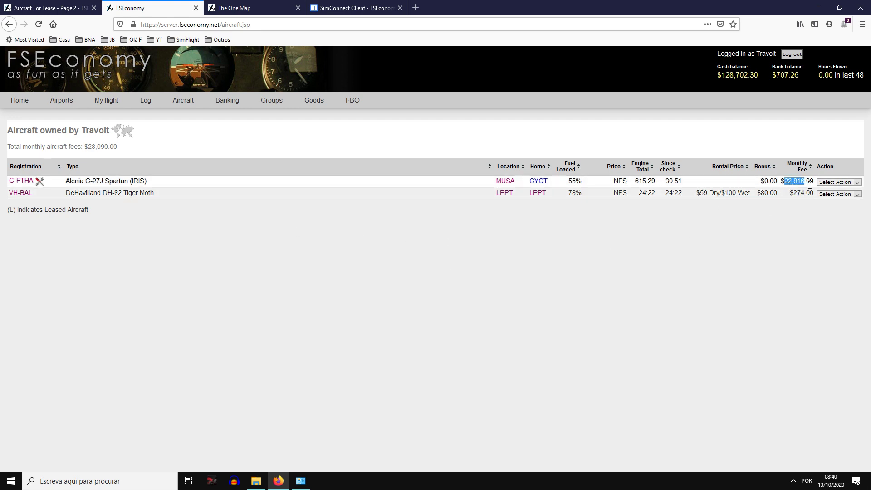
pyautogui.moveTo(100, 187); pyautogui.dragTo(157, 203)
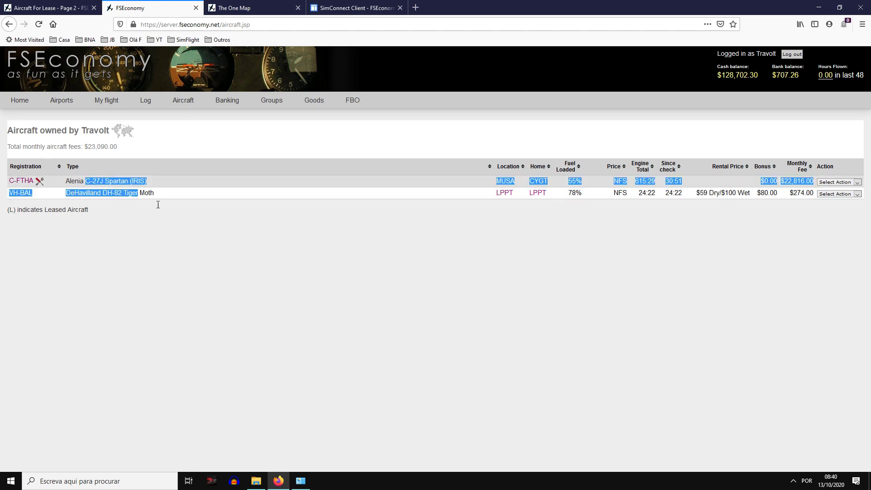
pyautogui.click(159, 209)
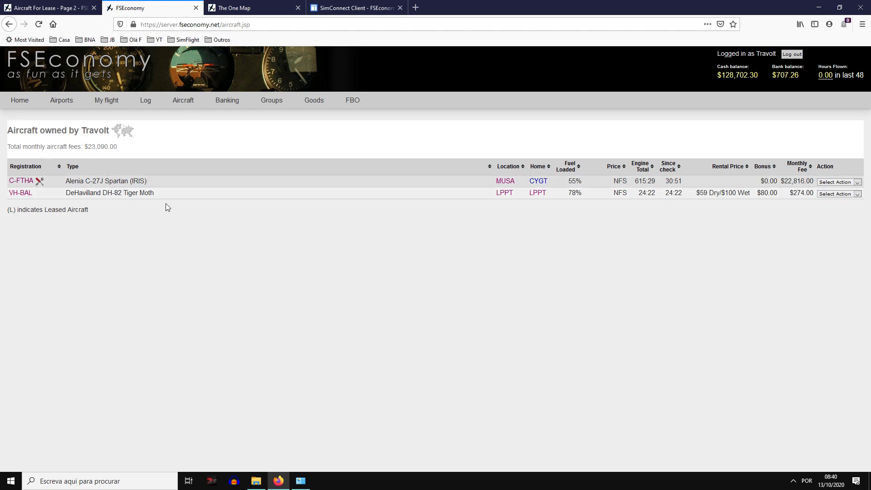
pyautogui.moveTo(127, 195); pyautogui.dragTo(155, 194)
pyautogui.moveTo(696, 193); pyautogui.dragTo(717, 195)
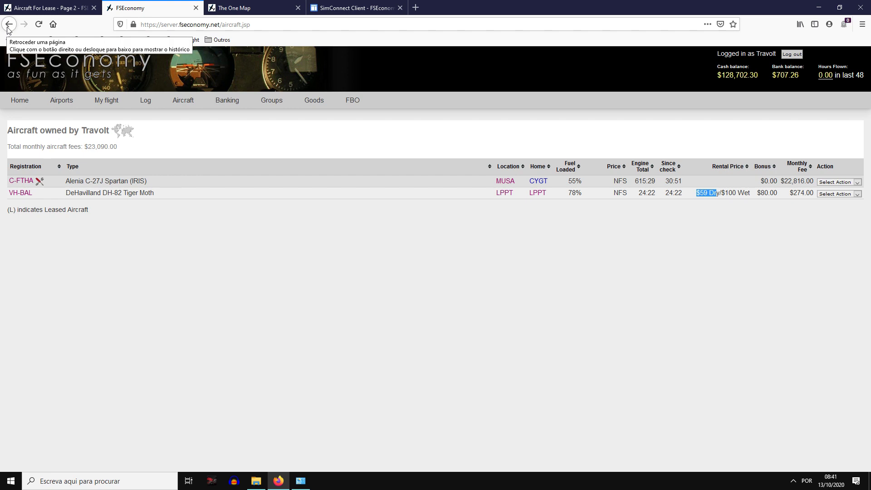
# - Open the aircraft list of the AIR KANIMAMBO group and examine its rental prices and monthly fees
pyautogui.moveTo(184, 98)
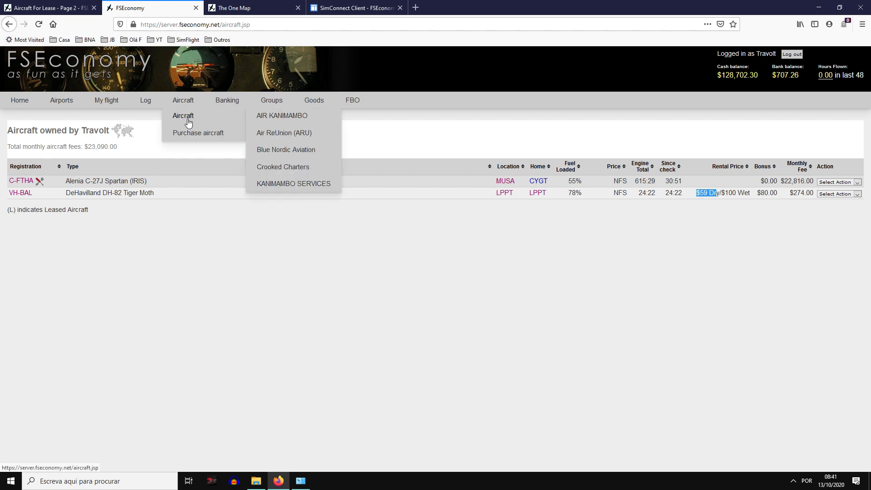
pyautogui.click(290, 117)
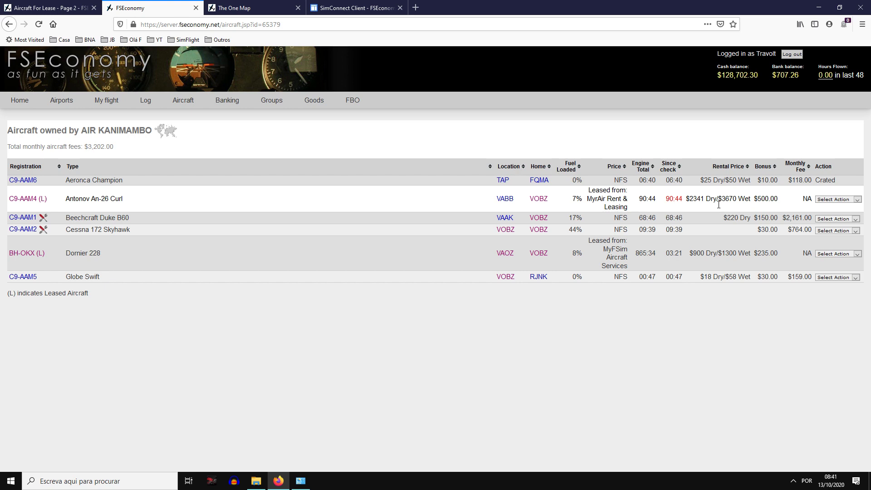
pyautogui.moveTo(699, 181); pyautogui.dragTo(736, 181)
pyautogui.click(782, 186)
pyautogui.moveTo(786, 218); pyautogui.dragTo(803, 230)
pyautogui.moveTo(183, 100)
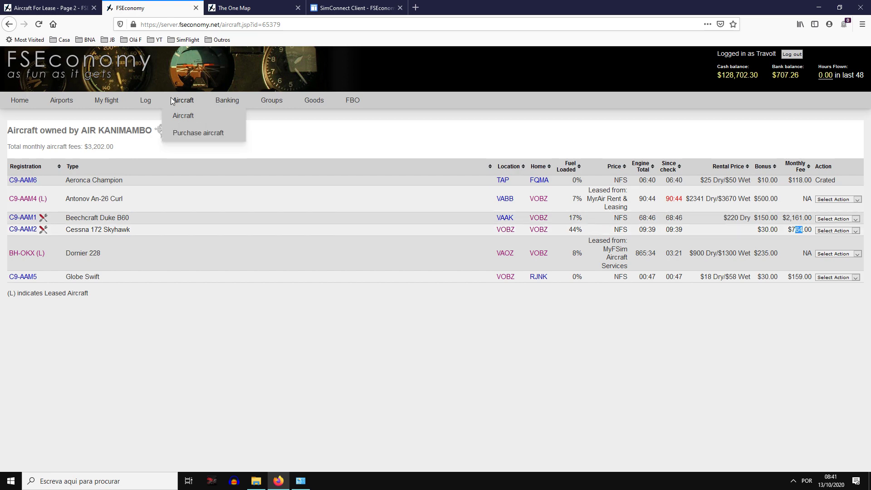
# - Open the aircraft list of the Crooked Charters group and look through its whole fleet, including the leased aircraft
pyautogui.moveTo(186, 116)
pyautogui.click(294, 168)
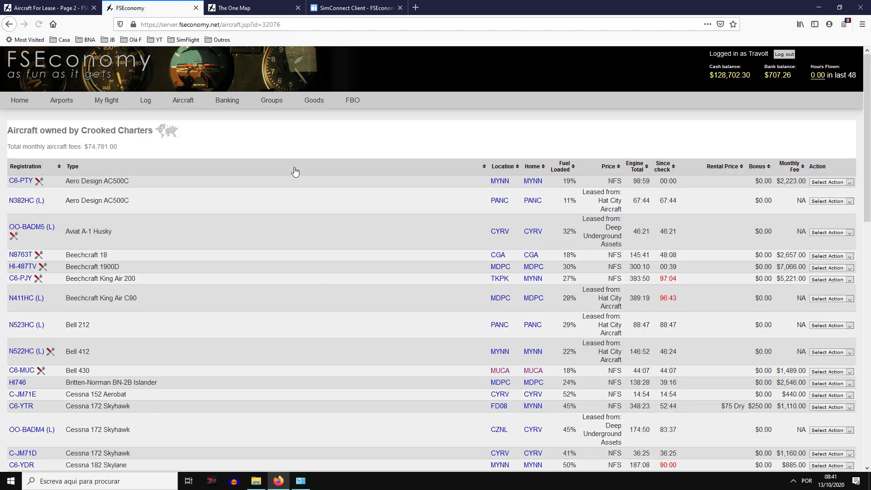
pyautogui.scroll(-6, 293, 170)
pyautogui.scroll(-6, 290, 169)
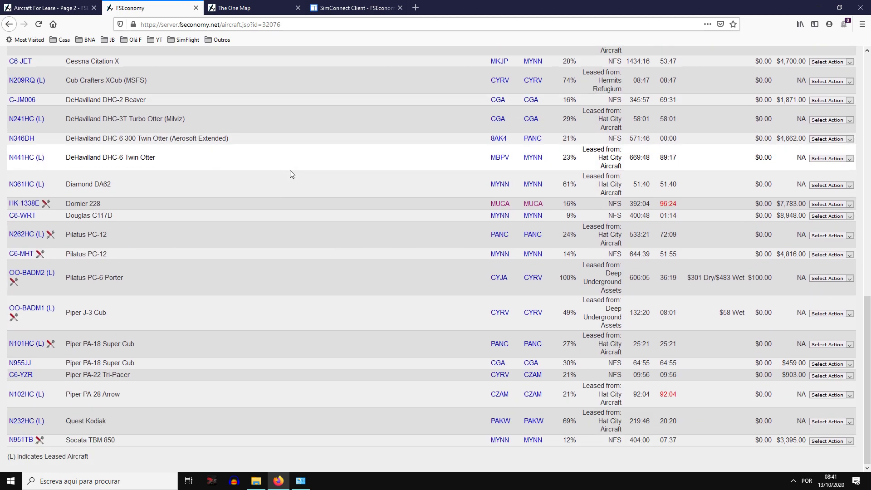
pyautogui.scroll(7, 291, 172)
pyautogui.scroll(6, 290, 175)
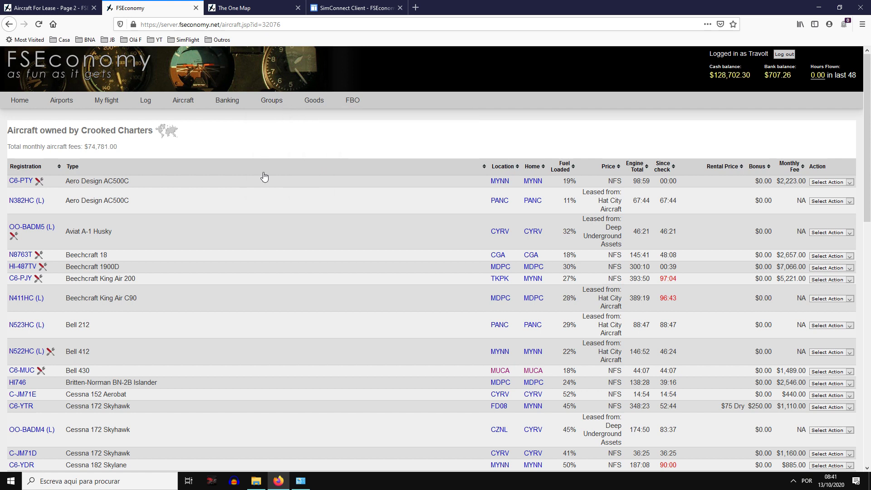
# - Open the list of FBOs owned by the AIR KANIMAMBO group
pyautogui.moveTo(352, 97)
pyautogui.moveTo(353, 116)
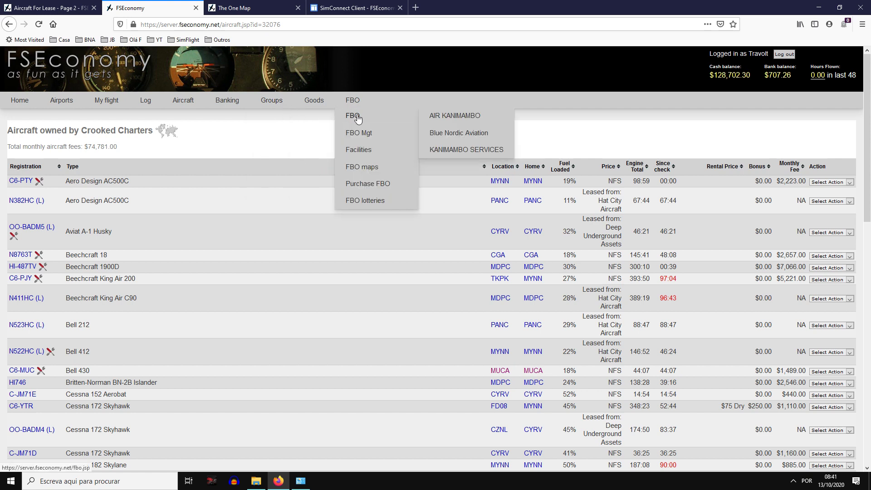
pyautogui.click(443, 118)
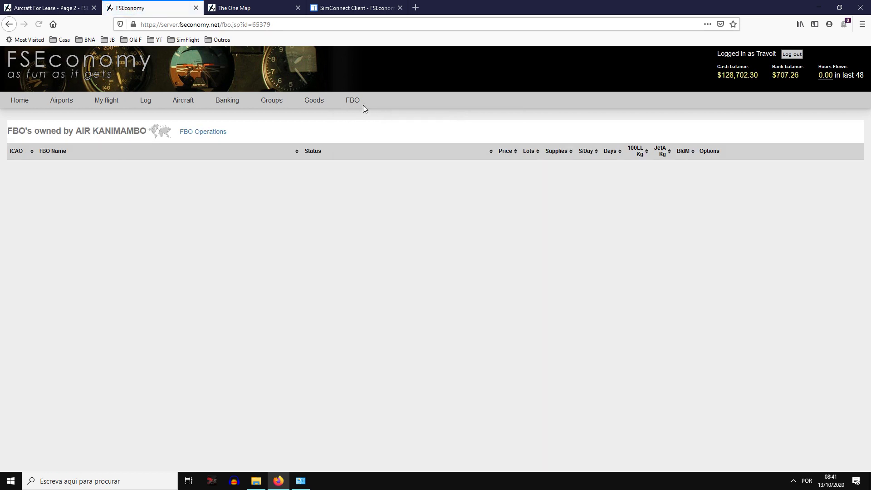
# - Open the list of FBOs owned by KANIMAMBO SERVICES and check the number of lots at VABM
pyautogui.moveTo(352, 101)
pyautogui.moveTo(351, 117)
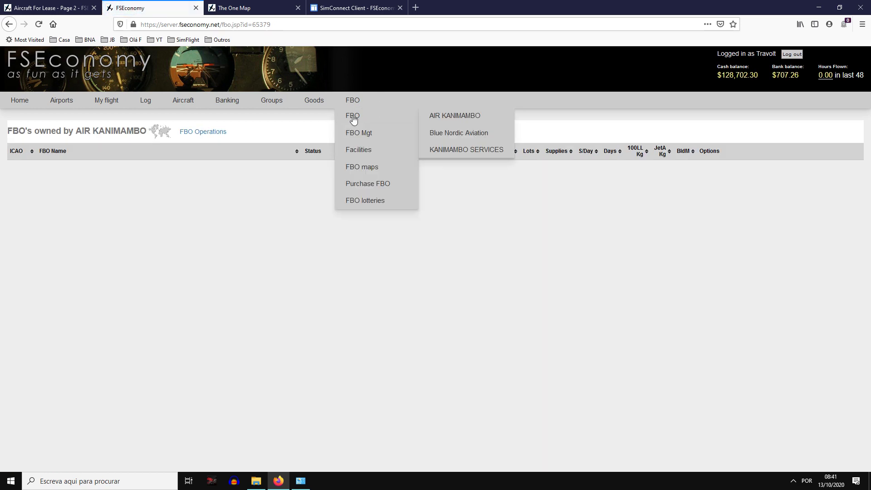
pyautogui.click(453, 152)
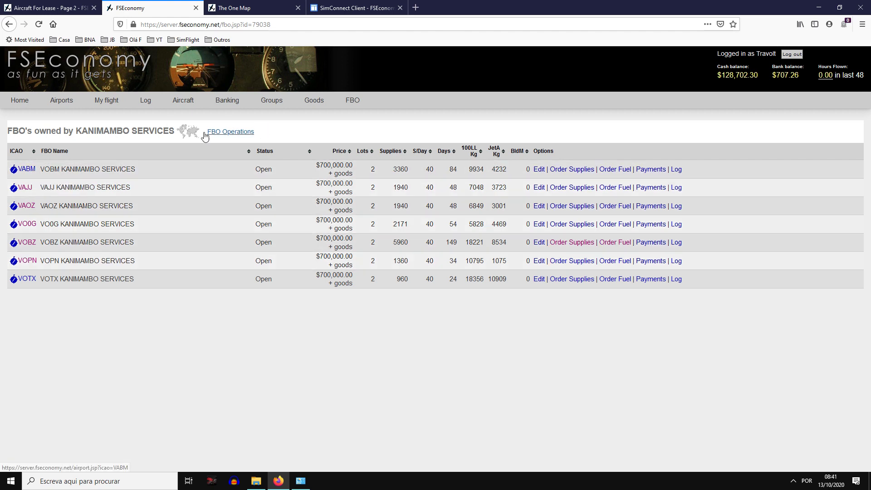
pyautogui.moveTo(13, 135)
pyautogui.mouseDown()
pyautogui.moveTo(39, 138)
pyautogui.moveTo(14, 133)
pyautogui.mouseUp()
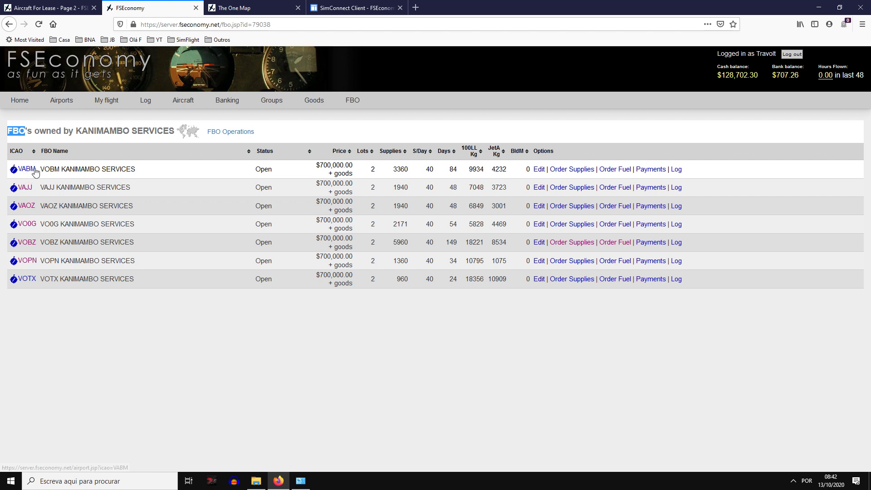
pyautogui.moveTo(381, 176); pyautogui.dragTo(370, 174)
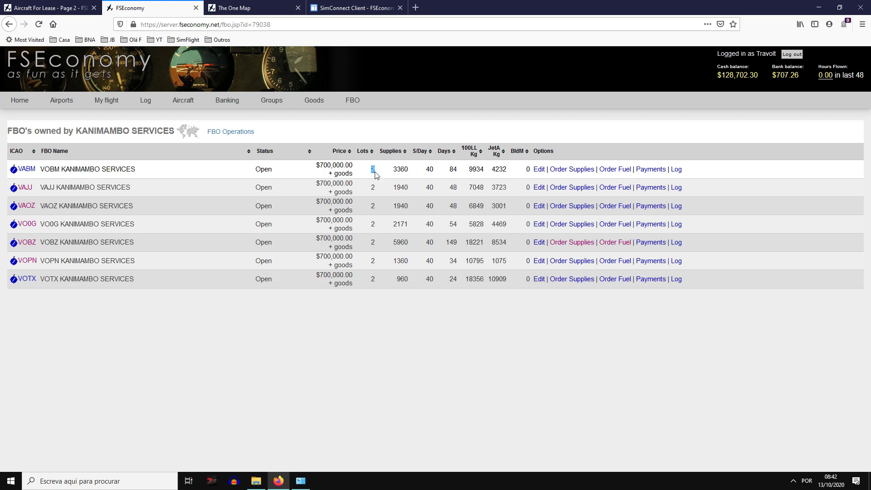
# - Open the VABM airport page and examine its FBO owner, 100LL and Jet-A fuel prices, and repair and avionics rates
pyautogui.click(26, 170)
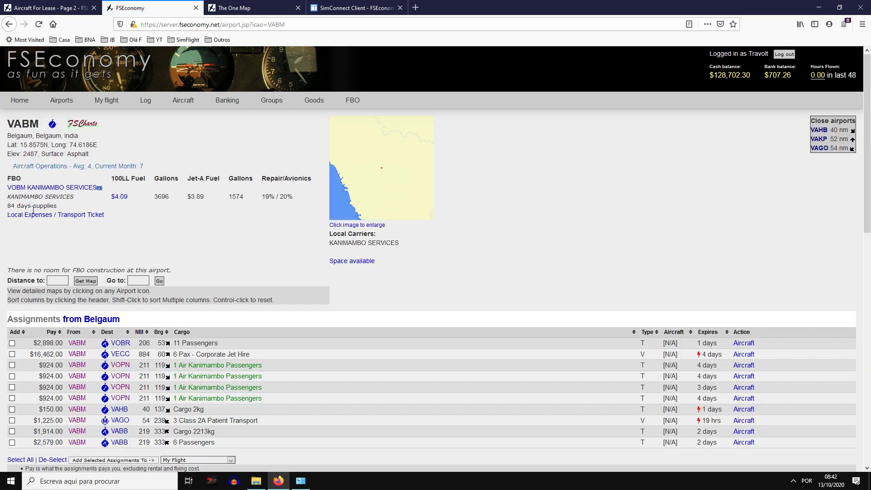
pyautogui.moveTo(3, 180); pyautogui.dragTo(78, 201)
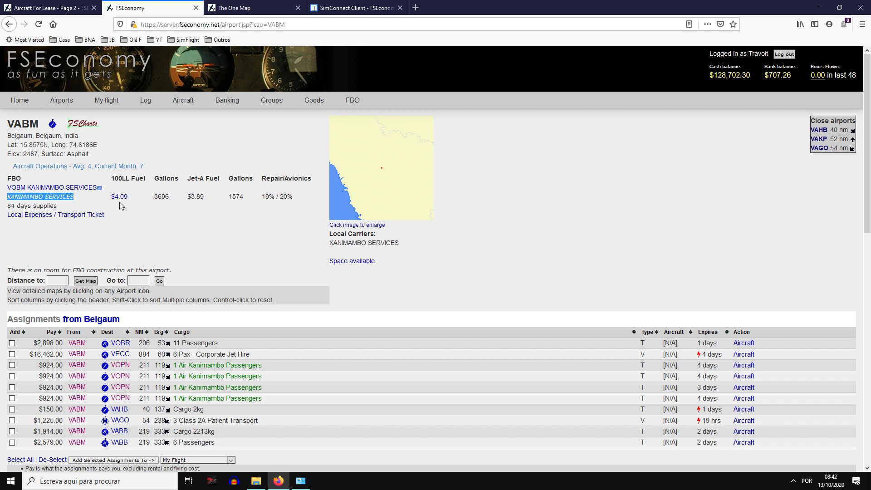
pyautogui.moveTo(173, 200); pyautogui.dragTo(167, 201)
pyautogui.moveTo(112, 179); pyautogui.dragTo(137, 181)
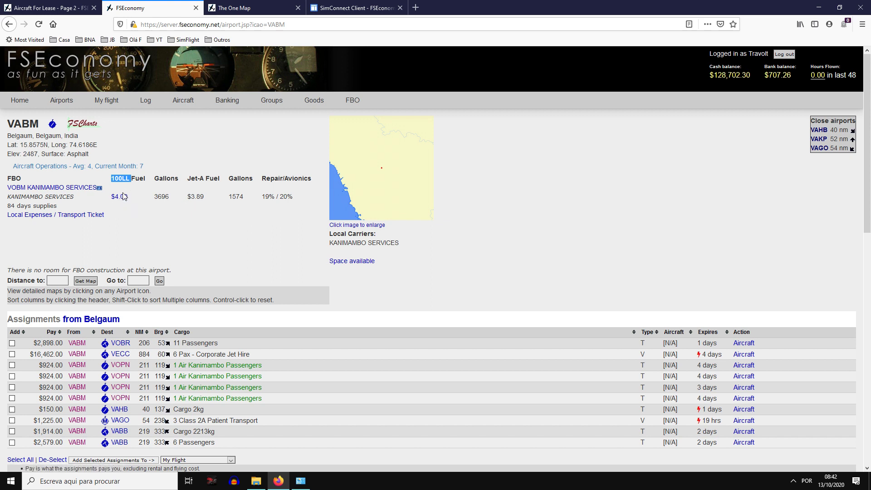
pyautogui.doubleClick(201, 184)
pyautogui.moveTo(222, 196); pyautogui.dragTo(187, 199)
pyautogui.moveTo(273, 186); pyautogui.dragTo(287, 200)
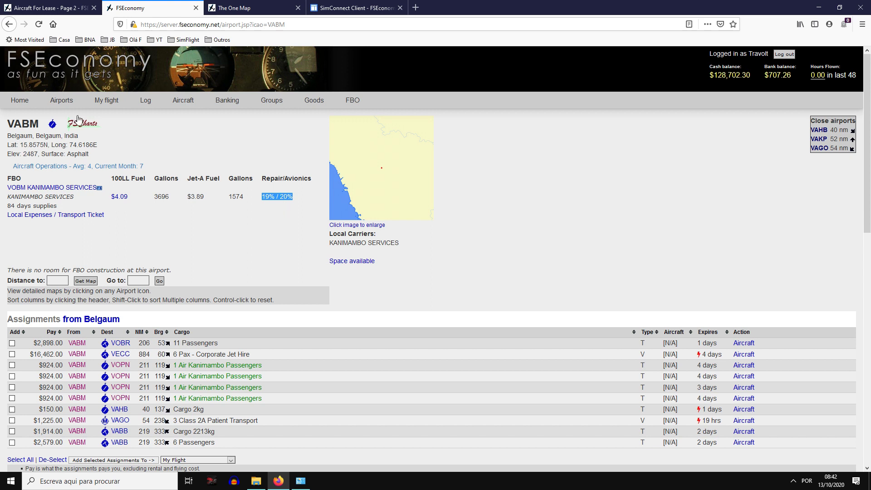
pyautogui.click(278, 200)
# - View the details of the Fairchild PT19/26 Cornell G-ASA6 parked at VABM, and return to the airport's FBO information
pyautogui.scroll(-4, 255, 172)
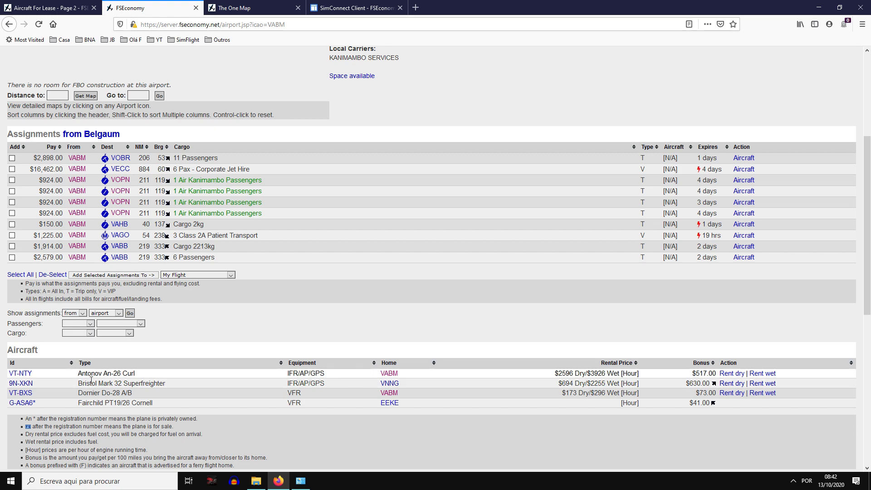
pyautogui.click(32, 403)
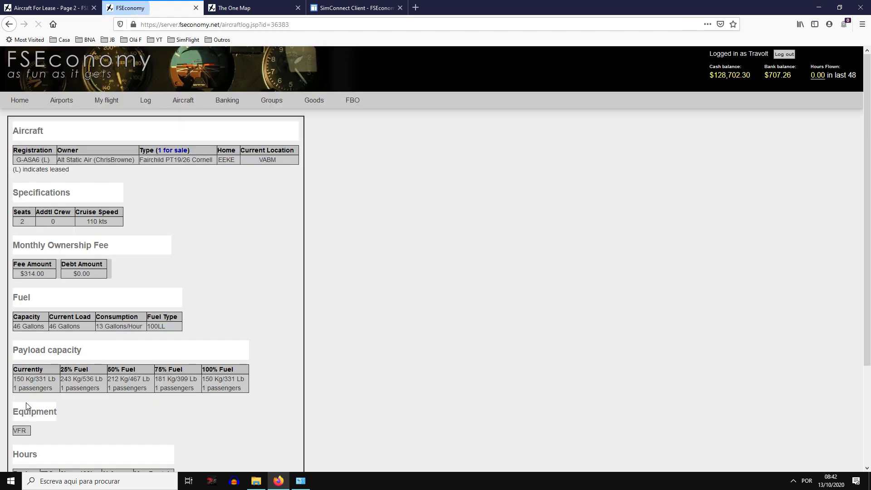
pyautogui.click(9, 24)
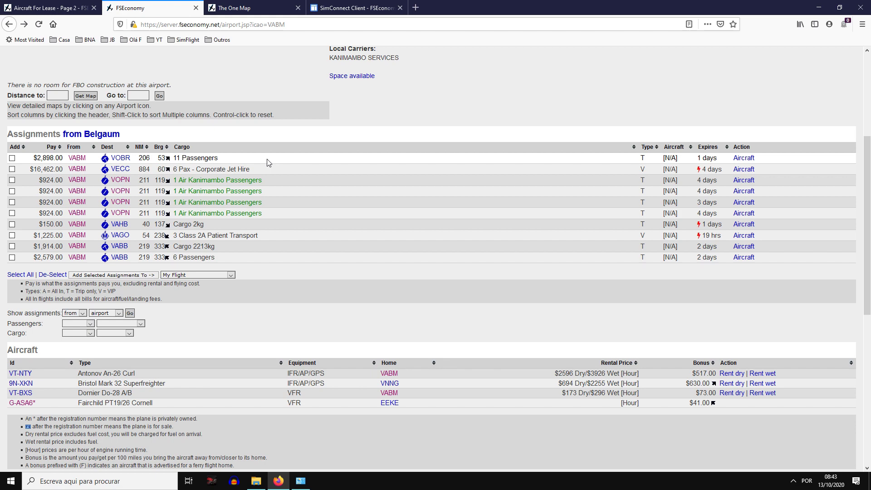
pyautogui.scroll(5, 178, 219)
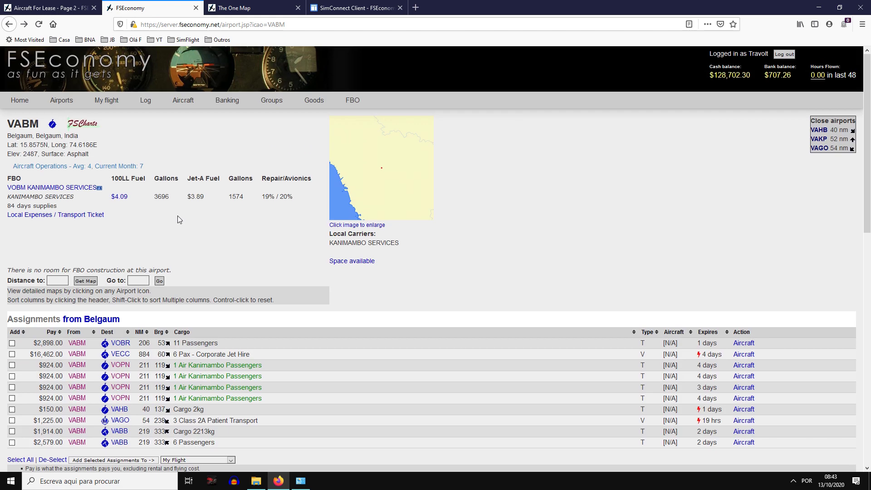